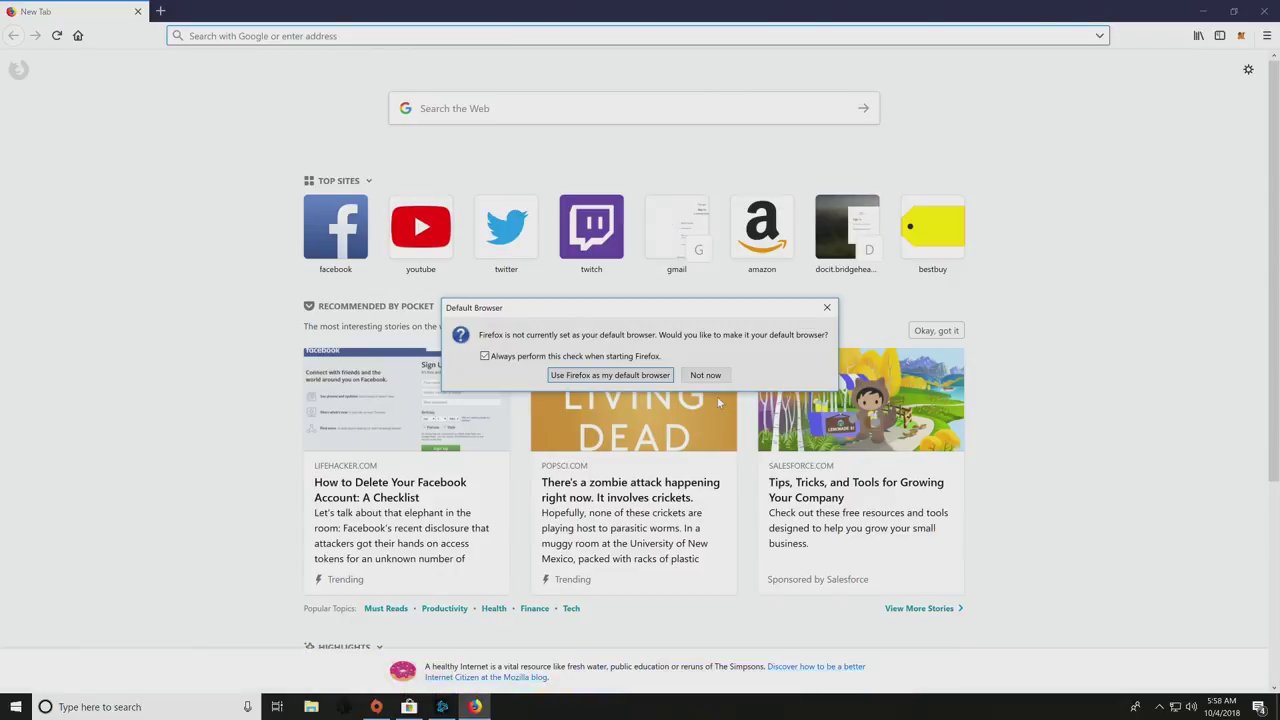
- Load the router admin page at 192.168.1.1 and enter the administrator user name
left_click(705, 375)
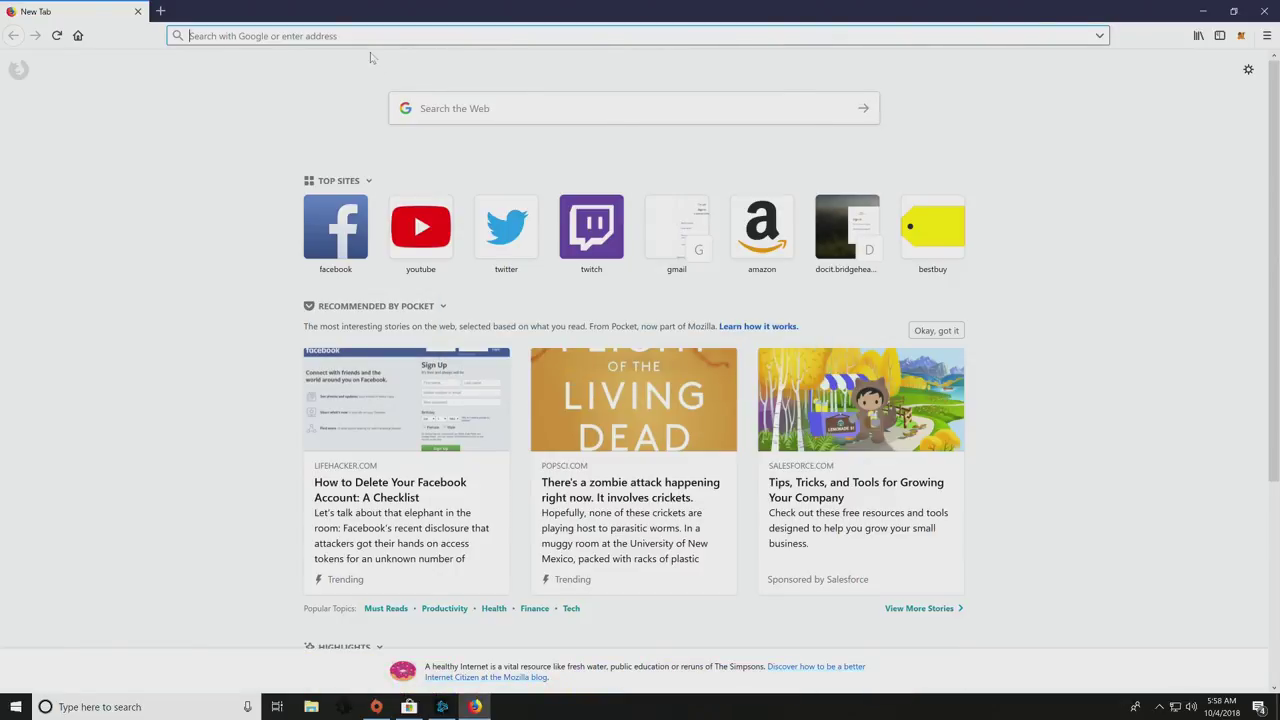
type("192.168.1.1/")
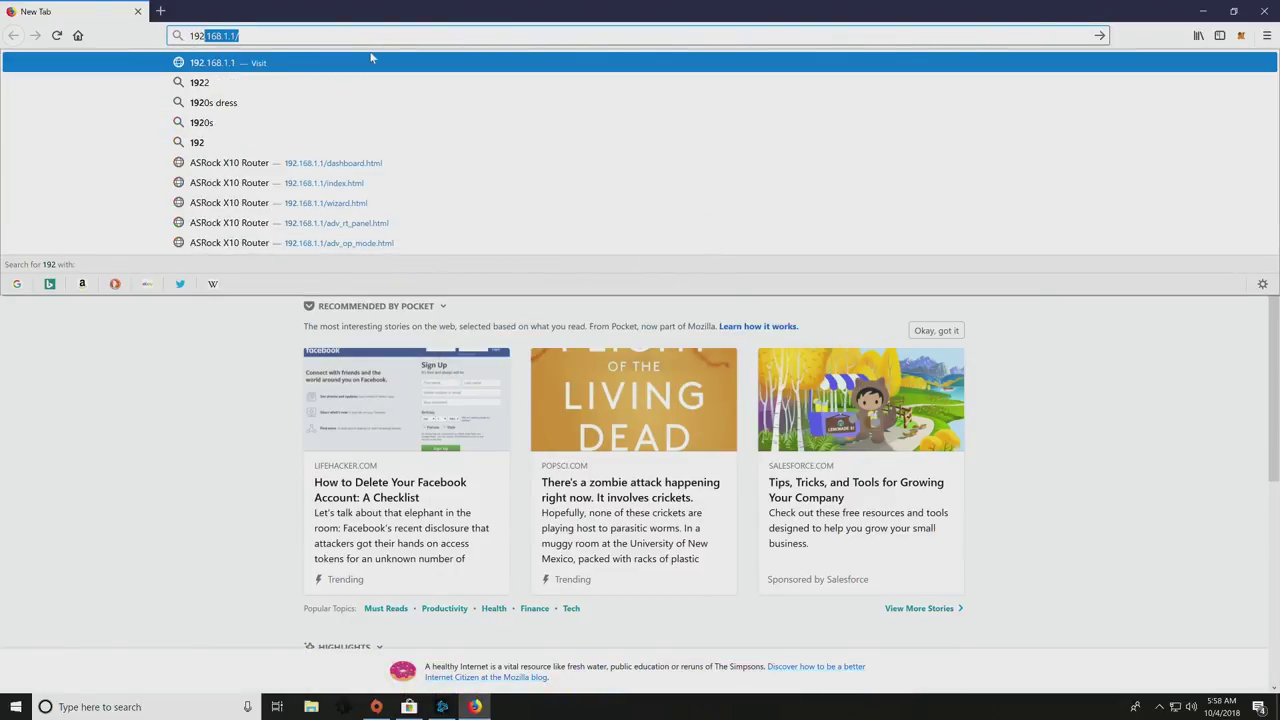
key("Return")
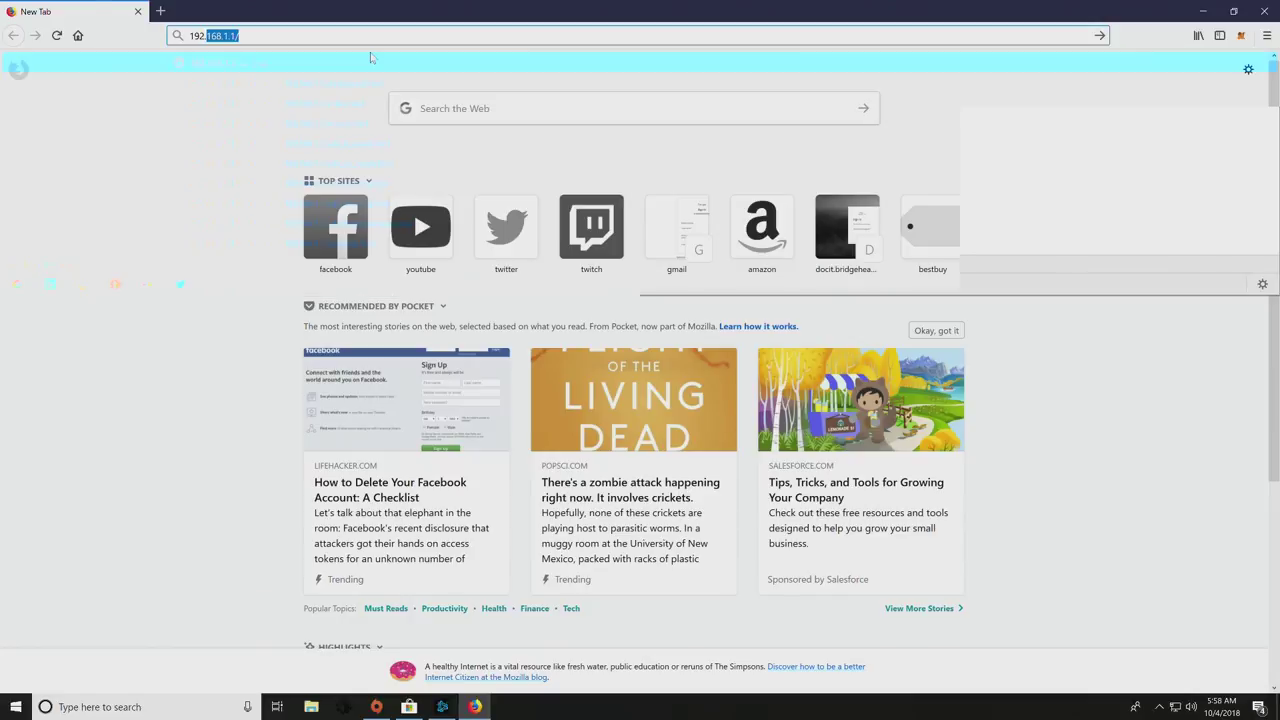
type("admin")
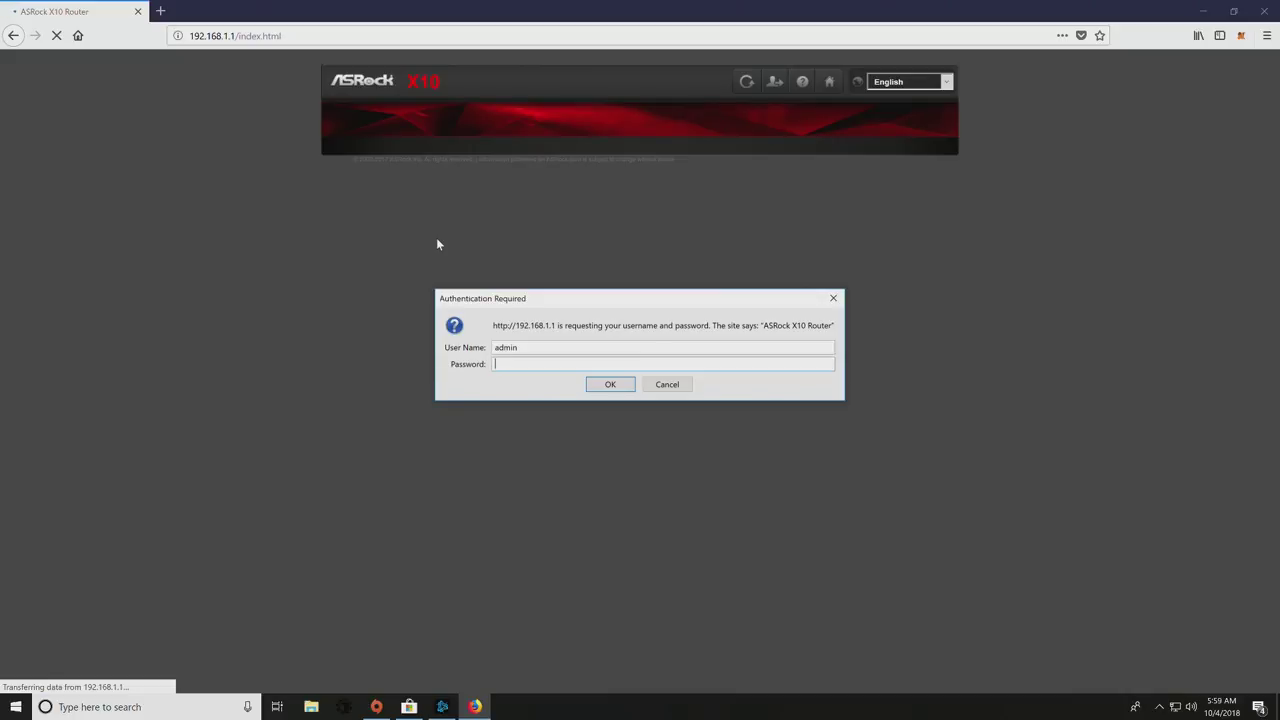
- Submit the router password to log in and reach the dashboard
key("Return")
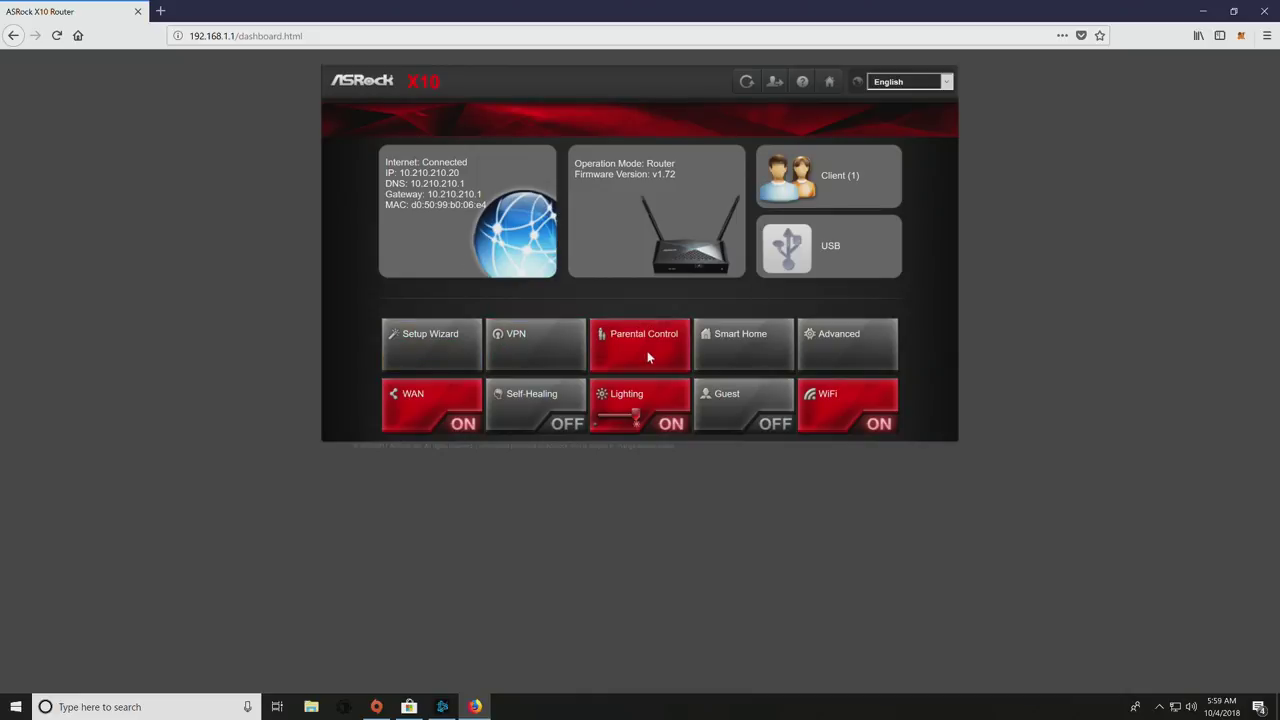
- From Advanced, view the 2.4G, 5G, Guest Network and WPS wireless pages, declining Firefox login saves
left_click(831, 340)
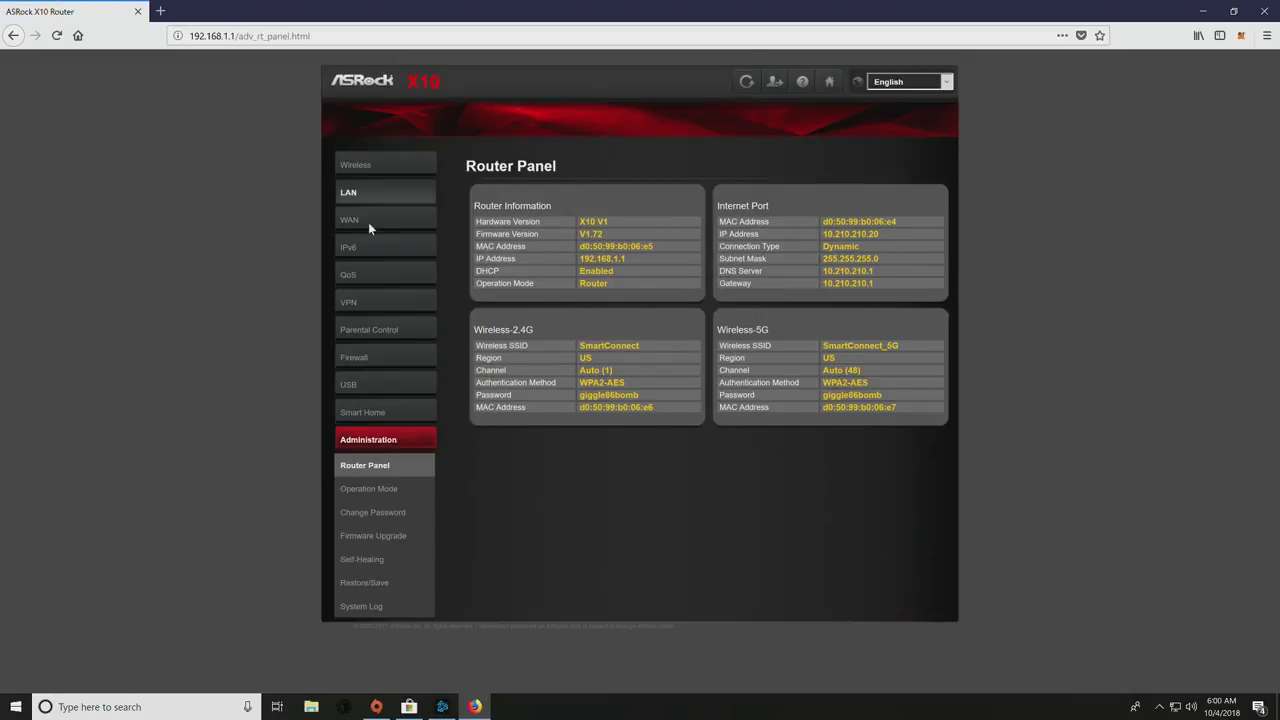
left_click(382, 172)
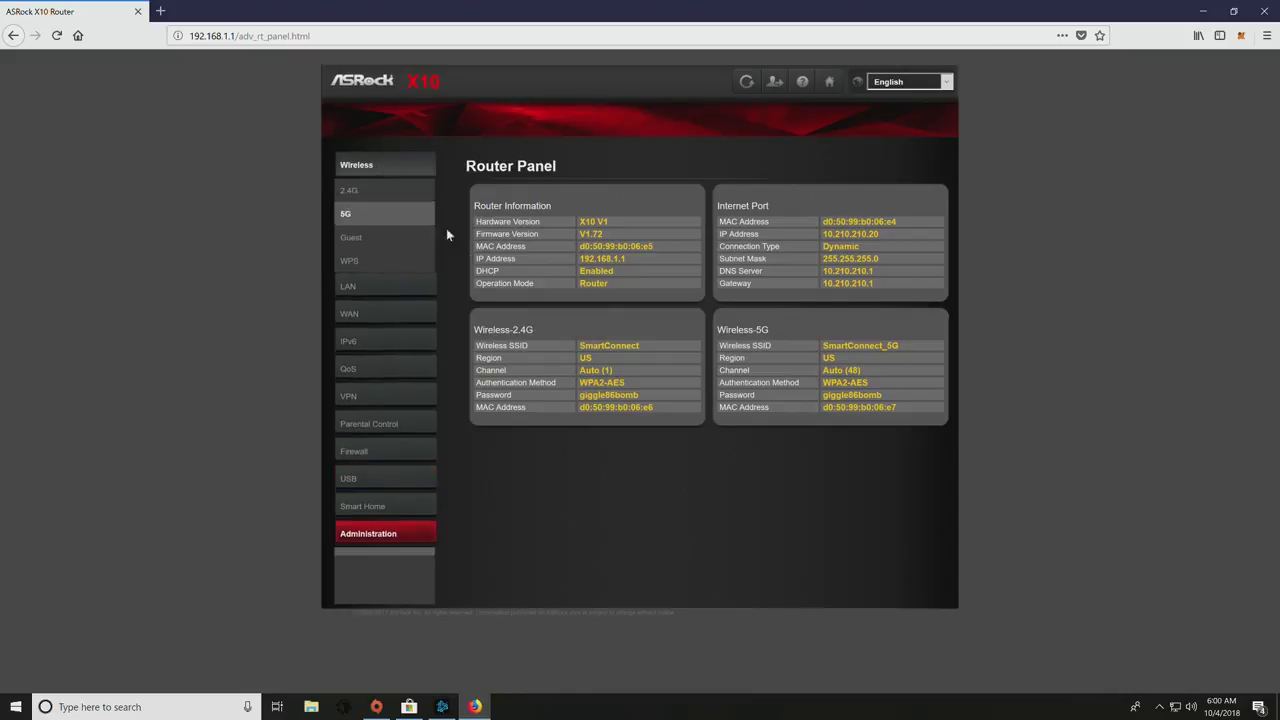
left_click(389, 196)
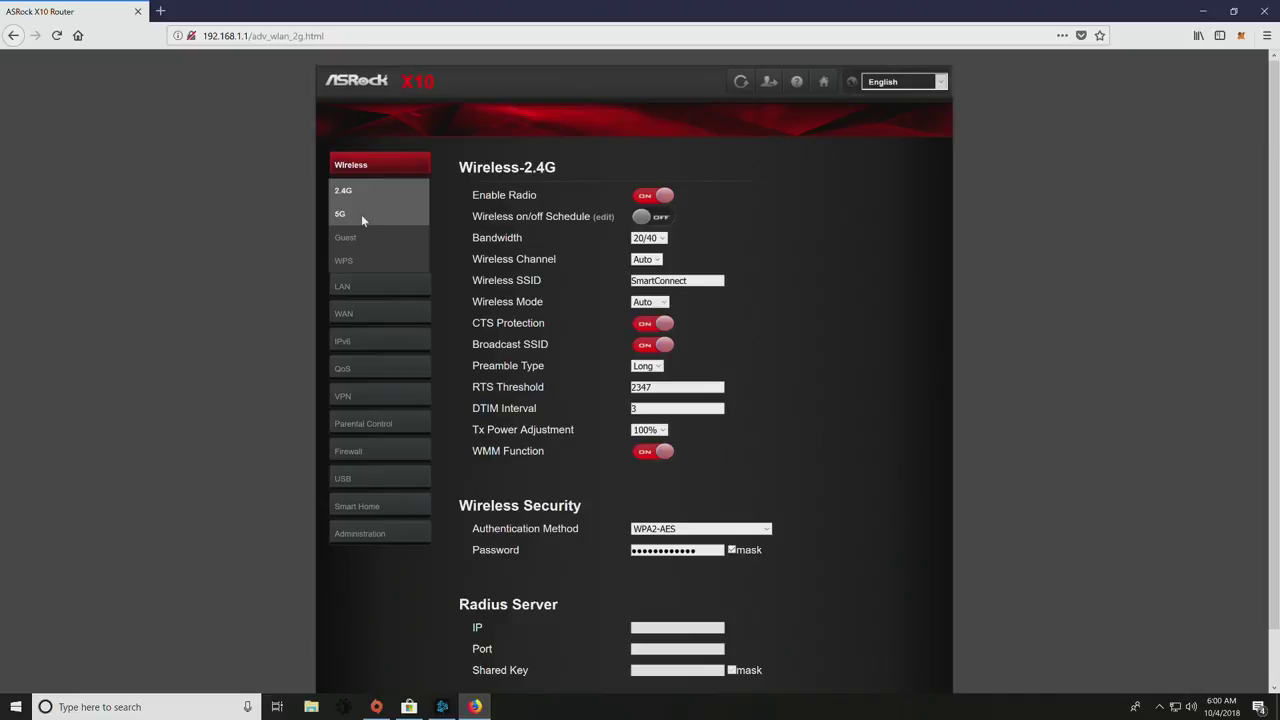
left_click(361, 214)
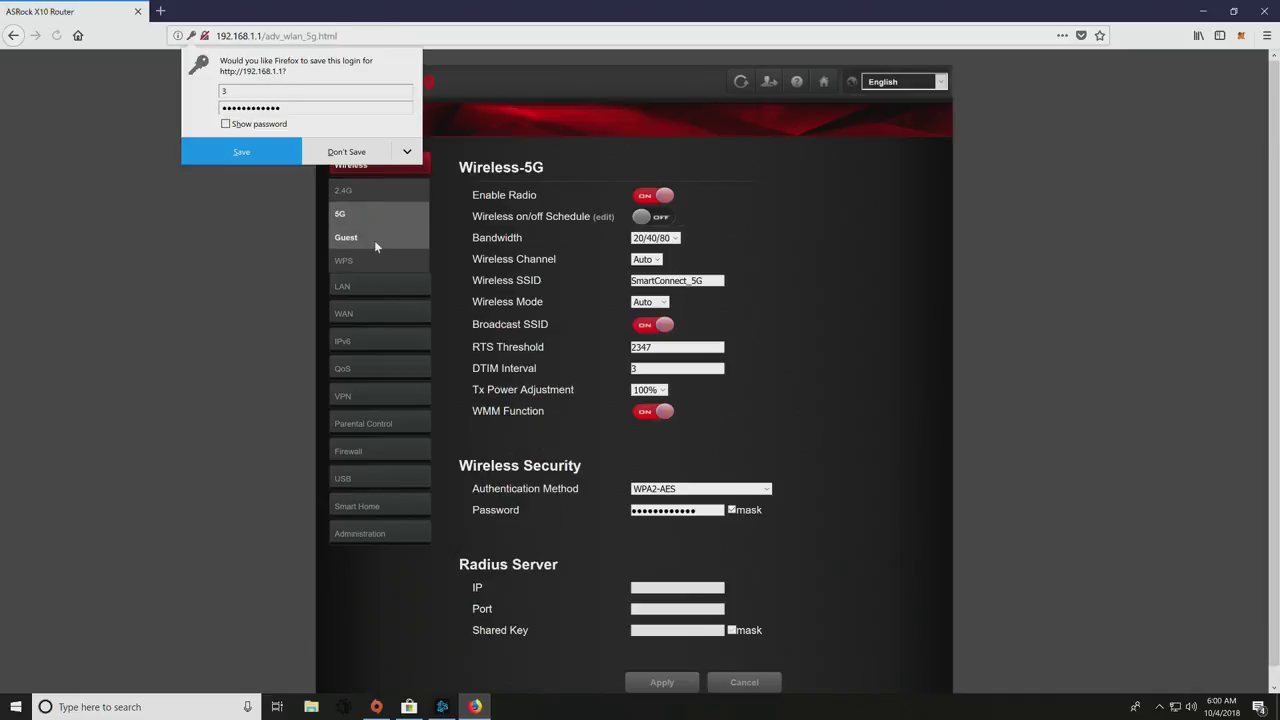
left_click(349, 156)
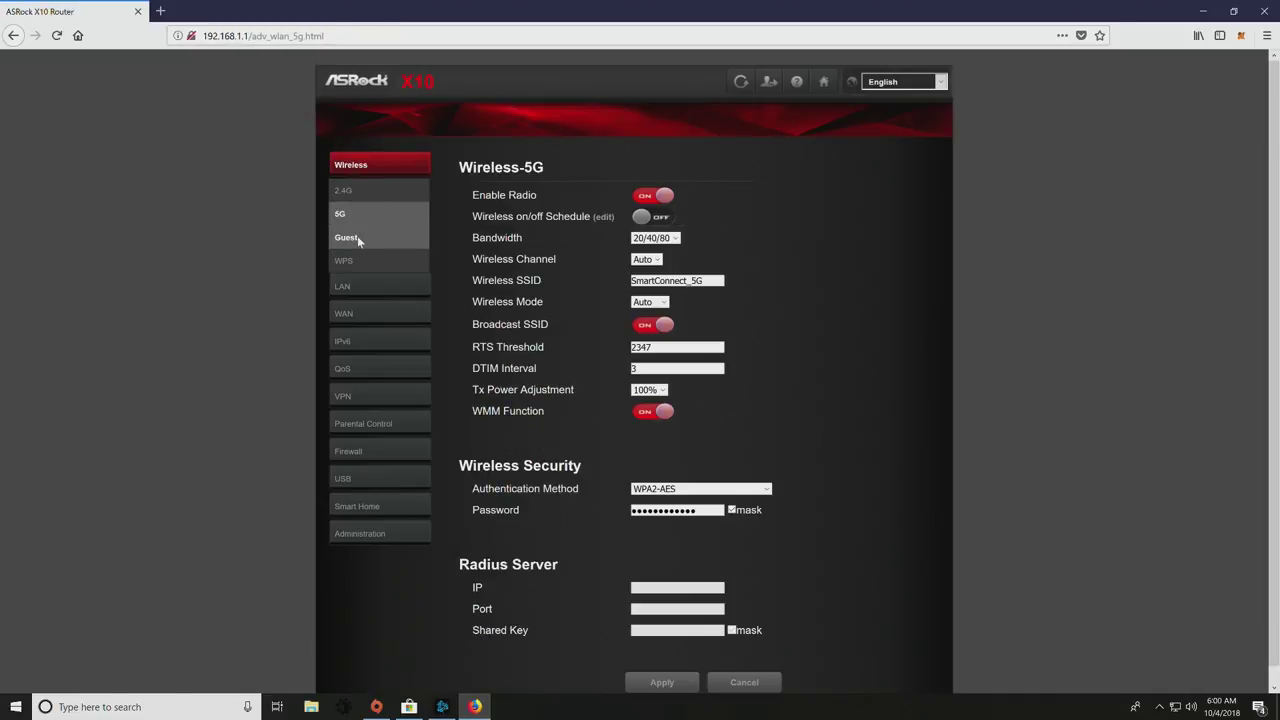
left_click(357, 235)
left_click(496, 253)
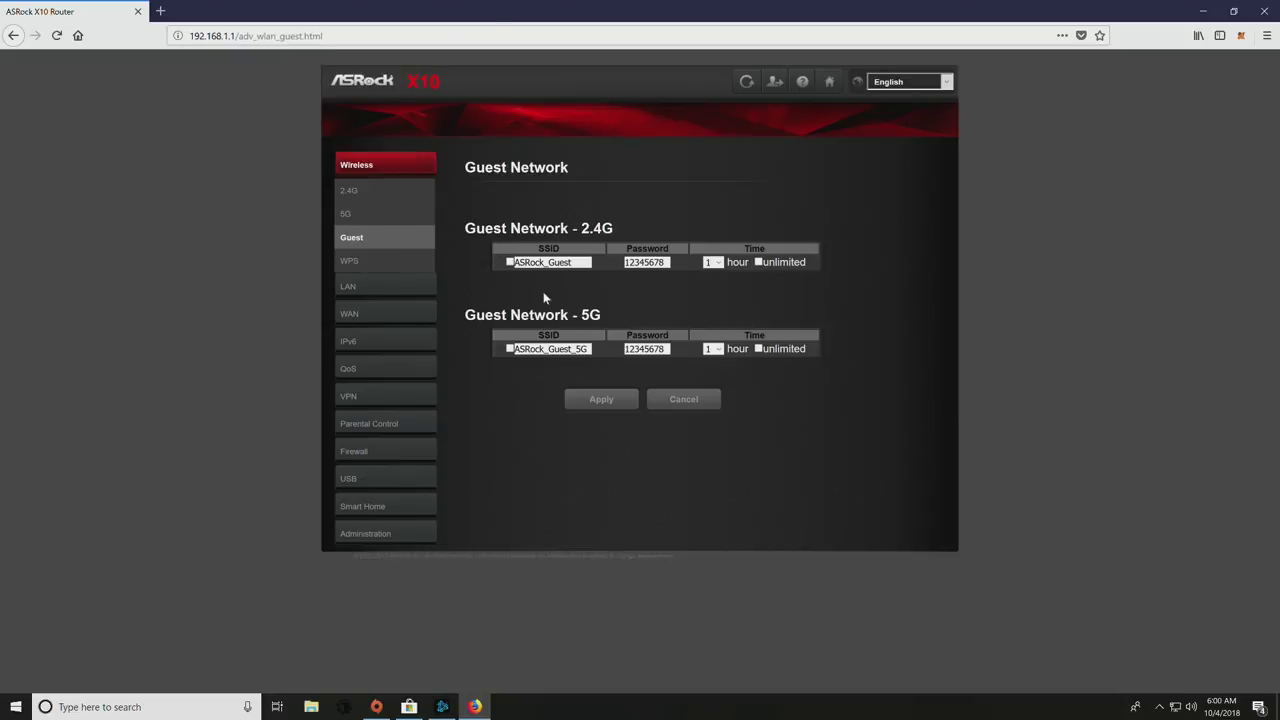
left_click(348, 260)
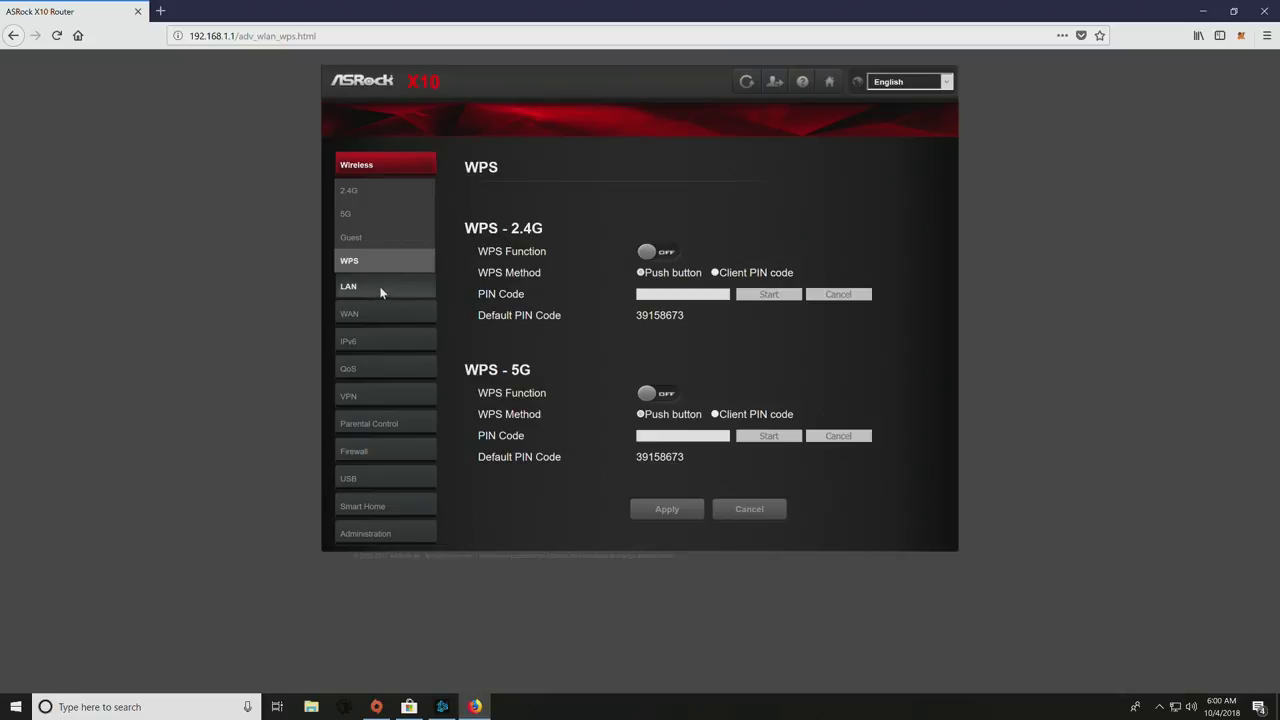
- Review the LAN setting, IPTV and VLAN pages under the LAN group
left_click(381, 287)
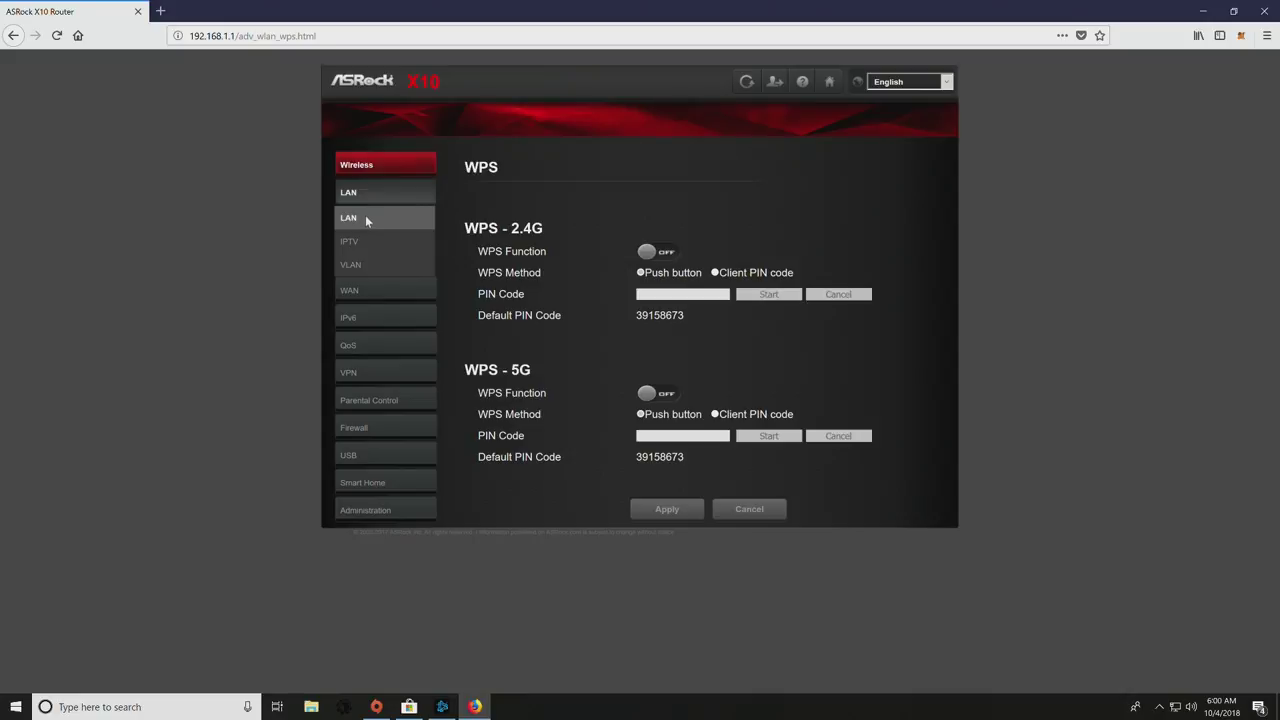
left_click(365, 218)
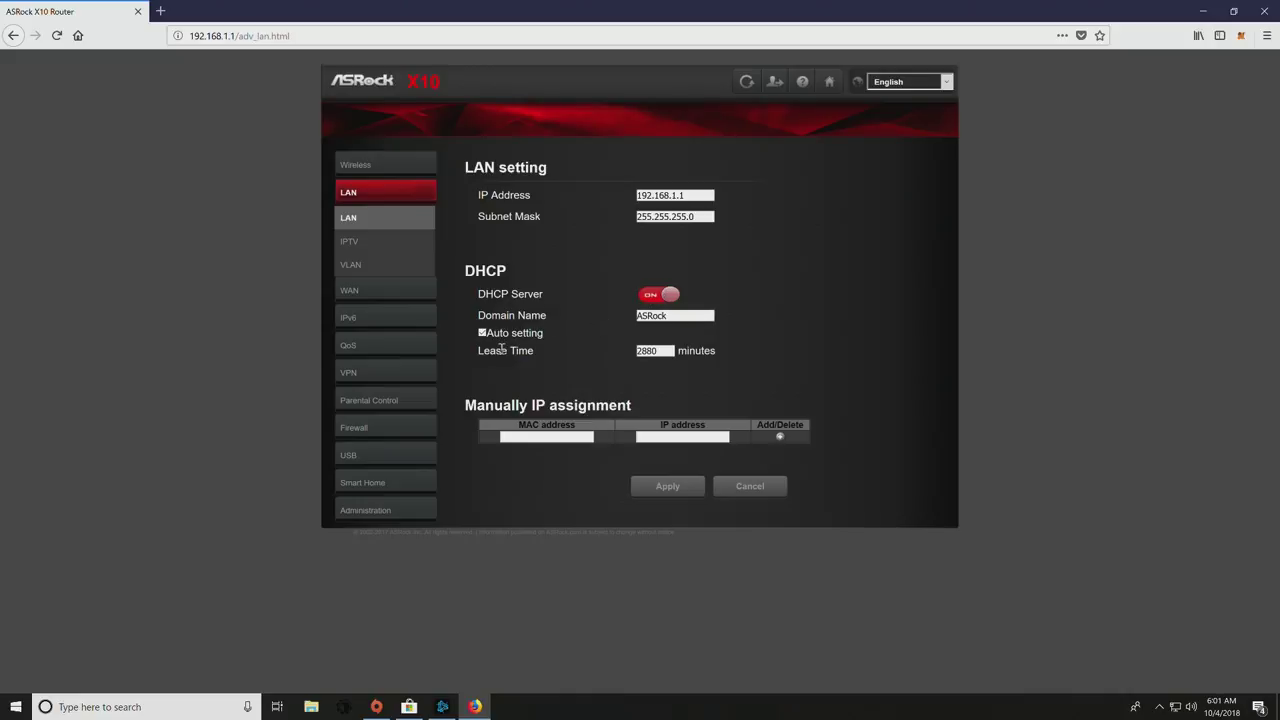
left_click(348, 241)
left_click_drag(464, 167, 538, 169)
left_click(538, 169)
left_click(383, 266)
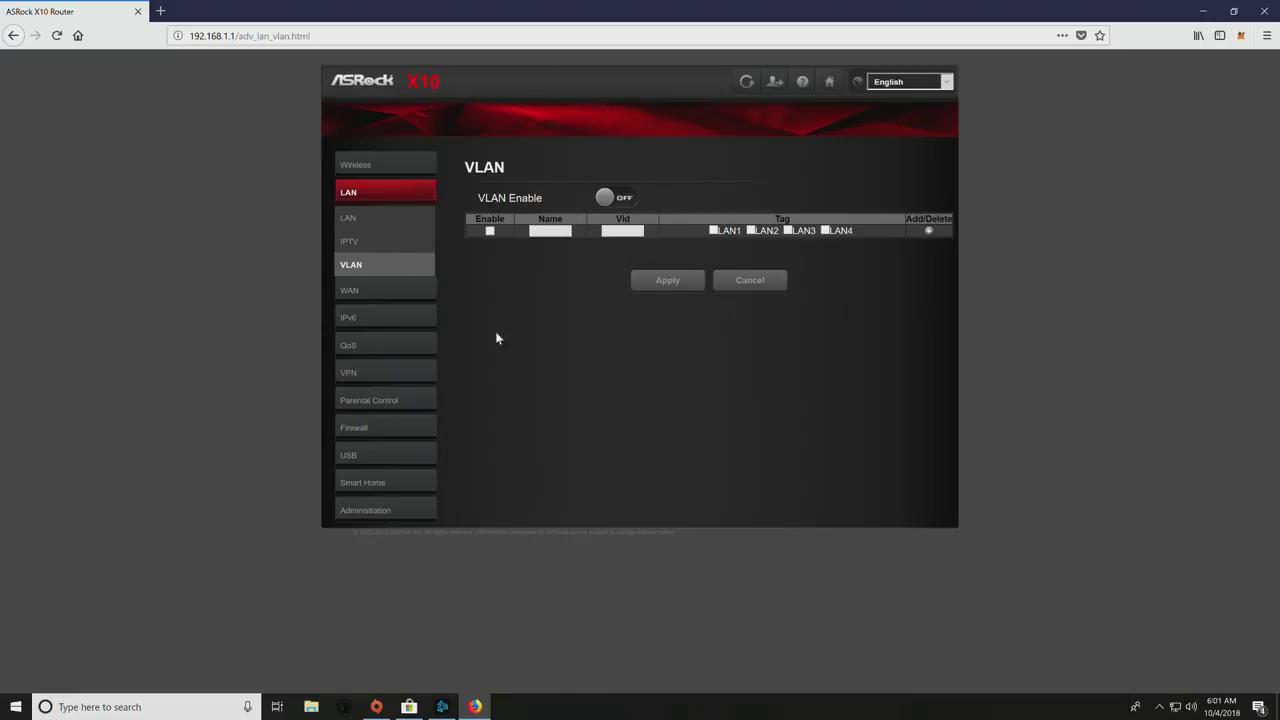
- Check the WAN Internet connection types, leaving the connection on Dynamic
left_click(385, 290)
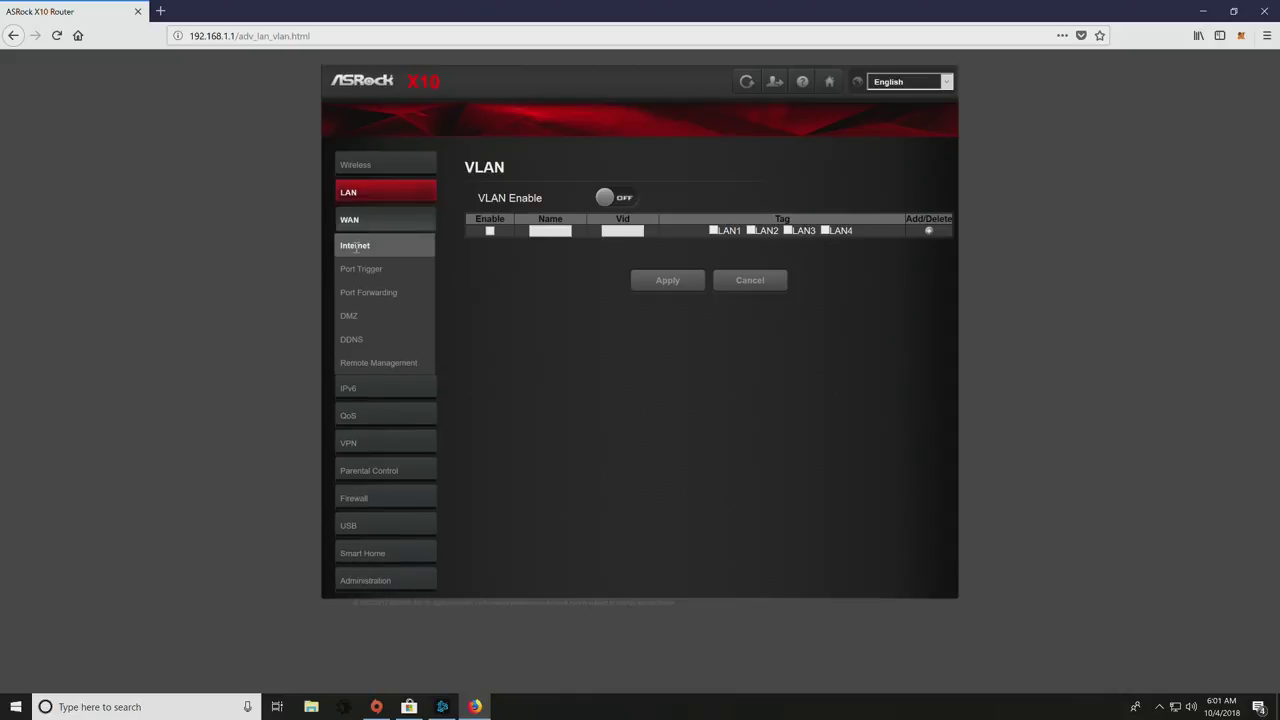
left_click(358, 246)
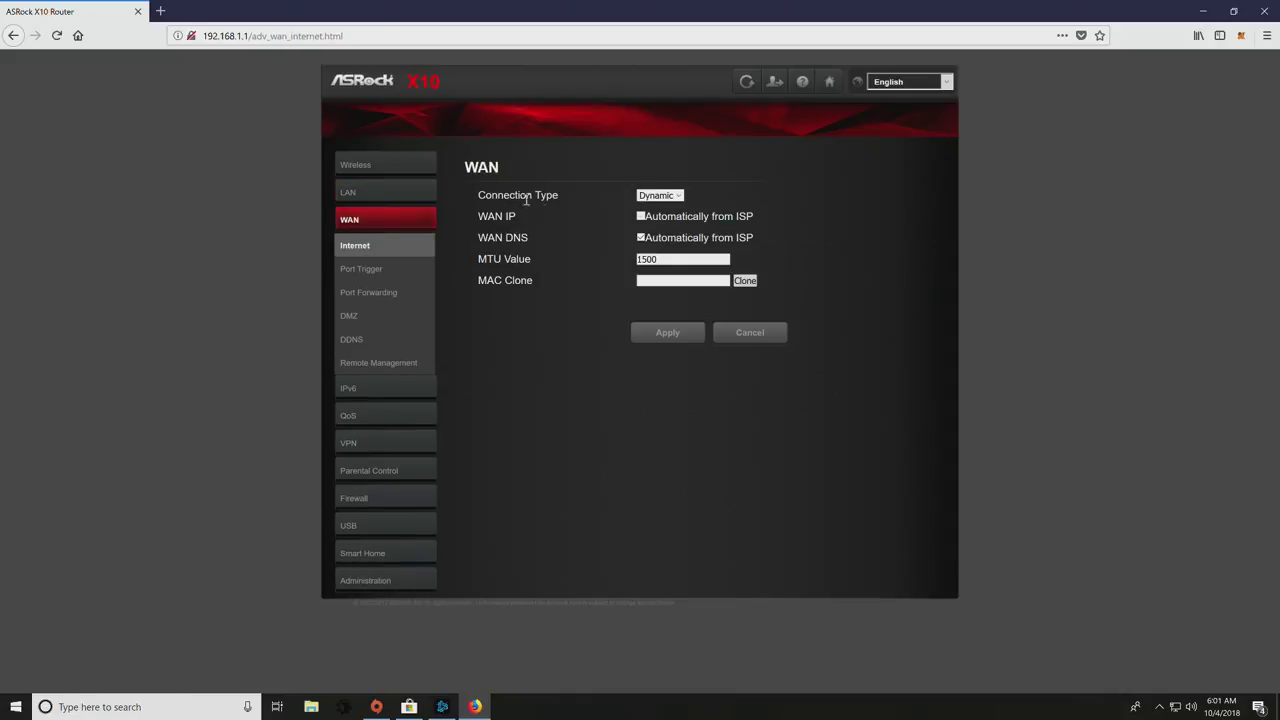
left_click(658, 196)
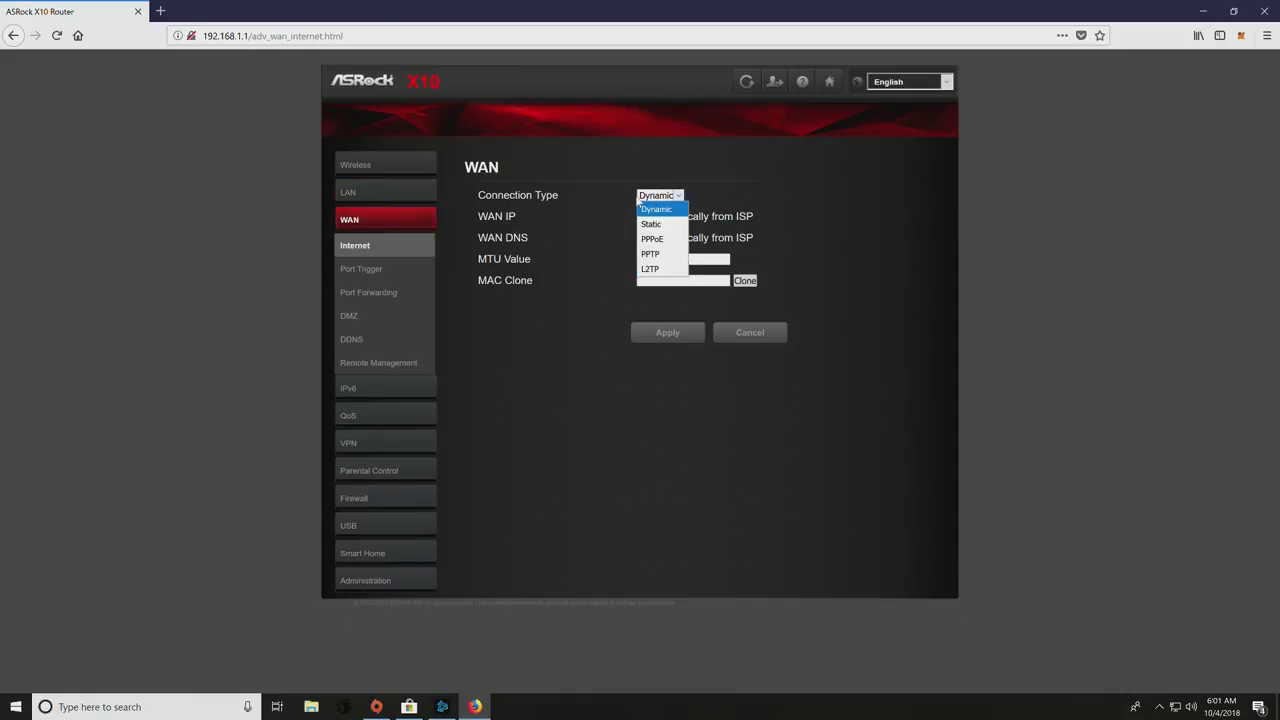
left_click(583, 199)
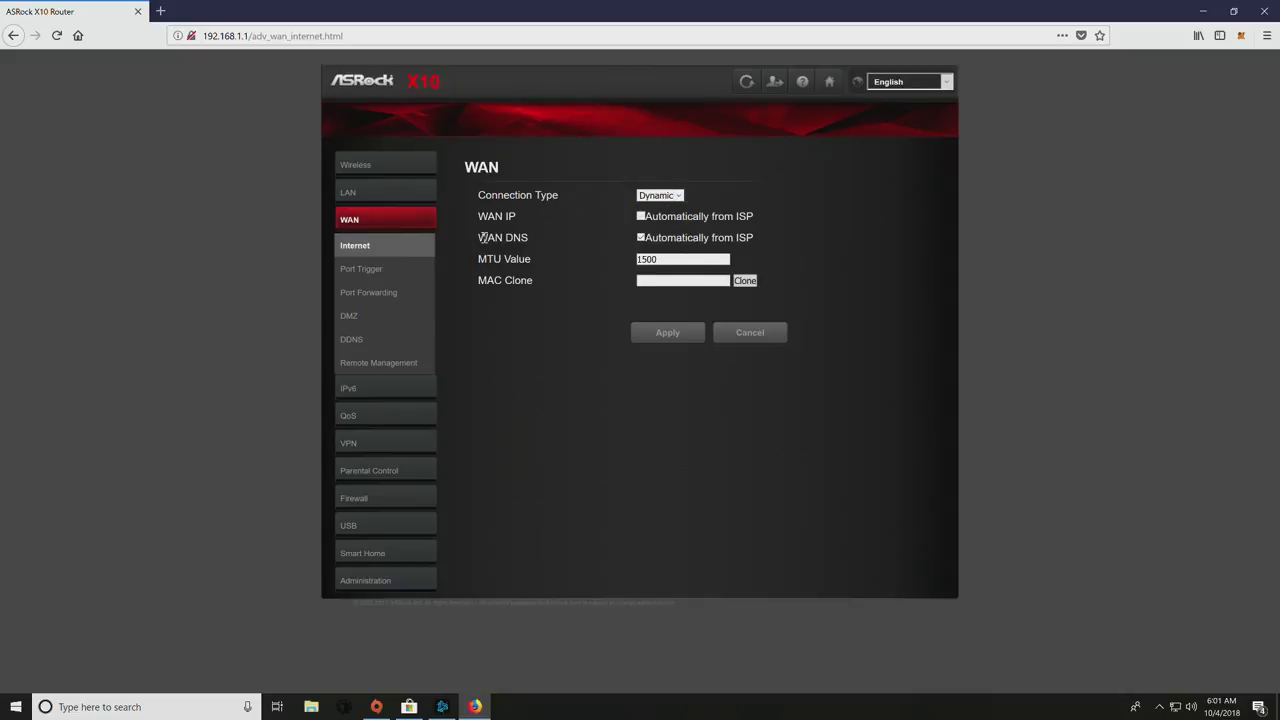
- Step through Port Trigger, Port Forwarding, DMZ, DDNS and Remote Management to the IPv6 page
left_click(392, 271)
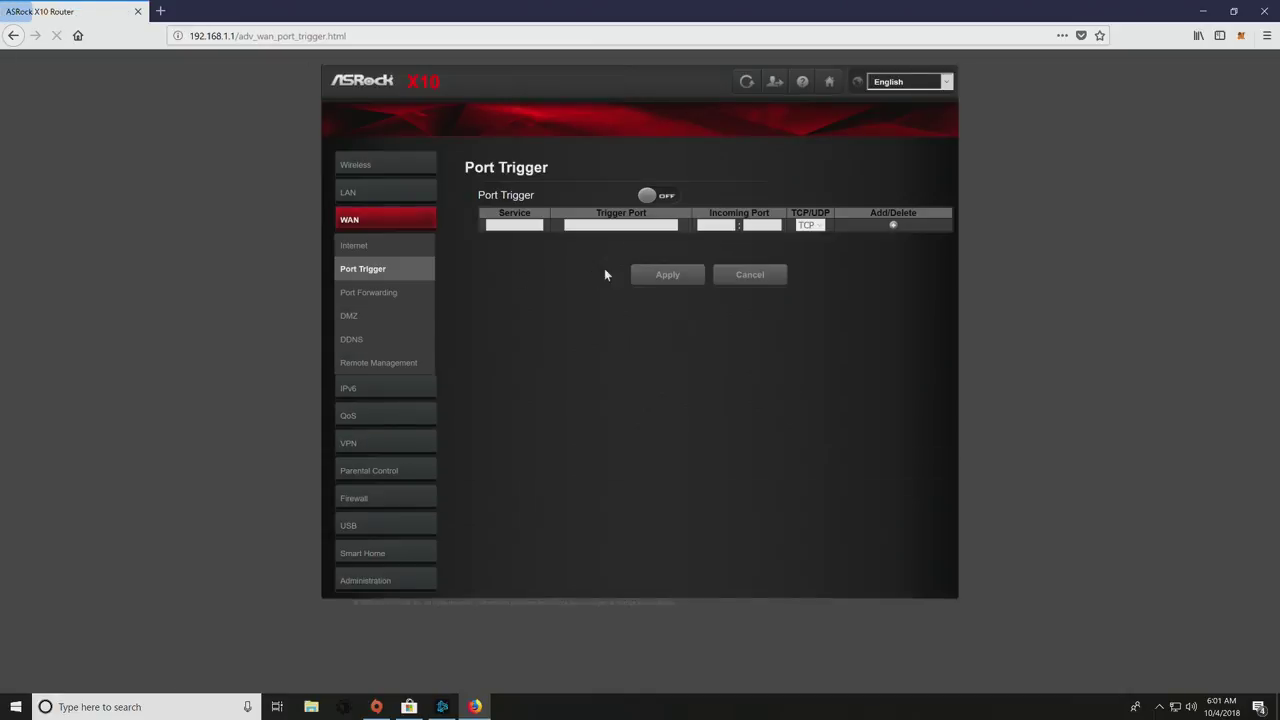
left_click(358, 294)
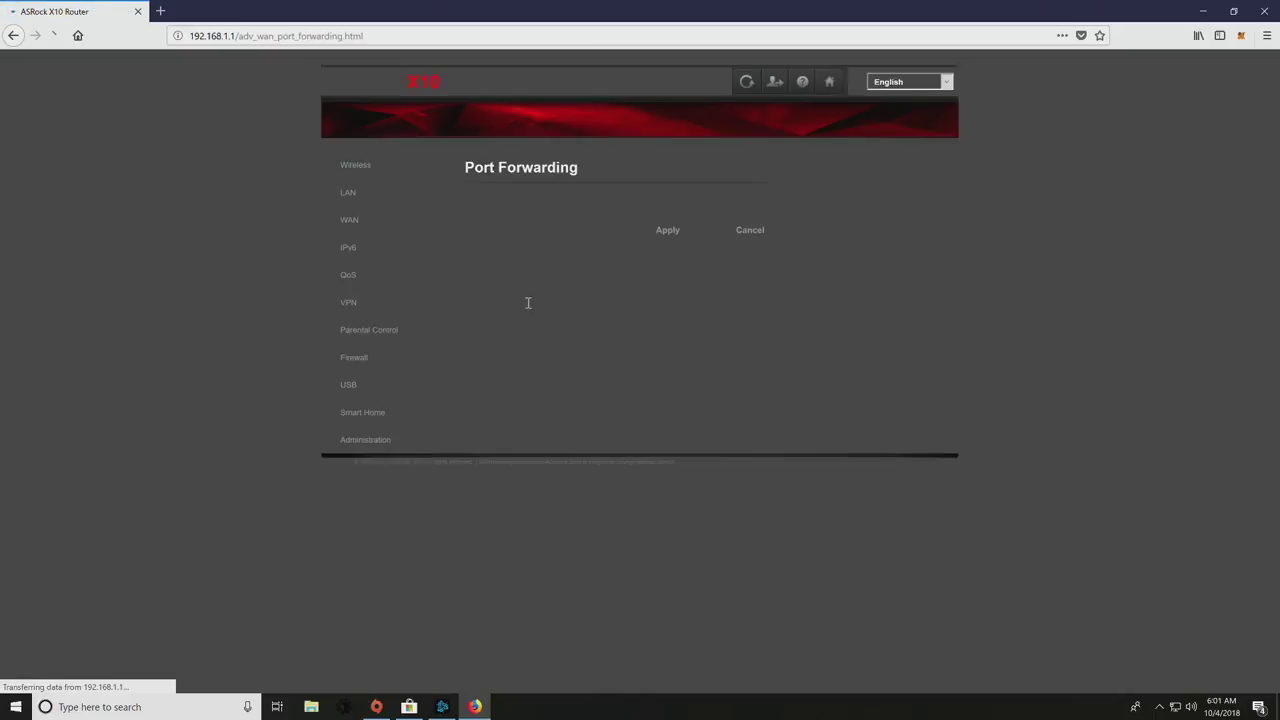
left_click(350, 315)
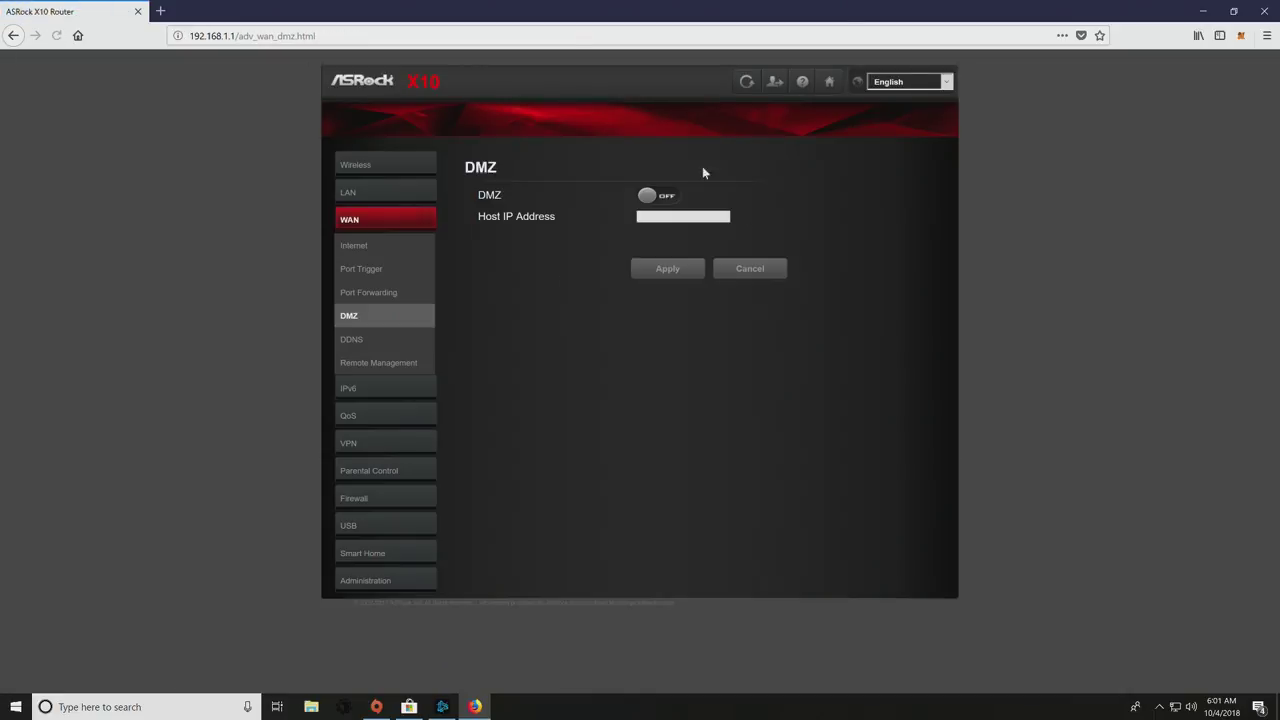
left_click(372, 345)
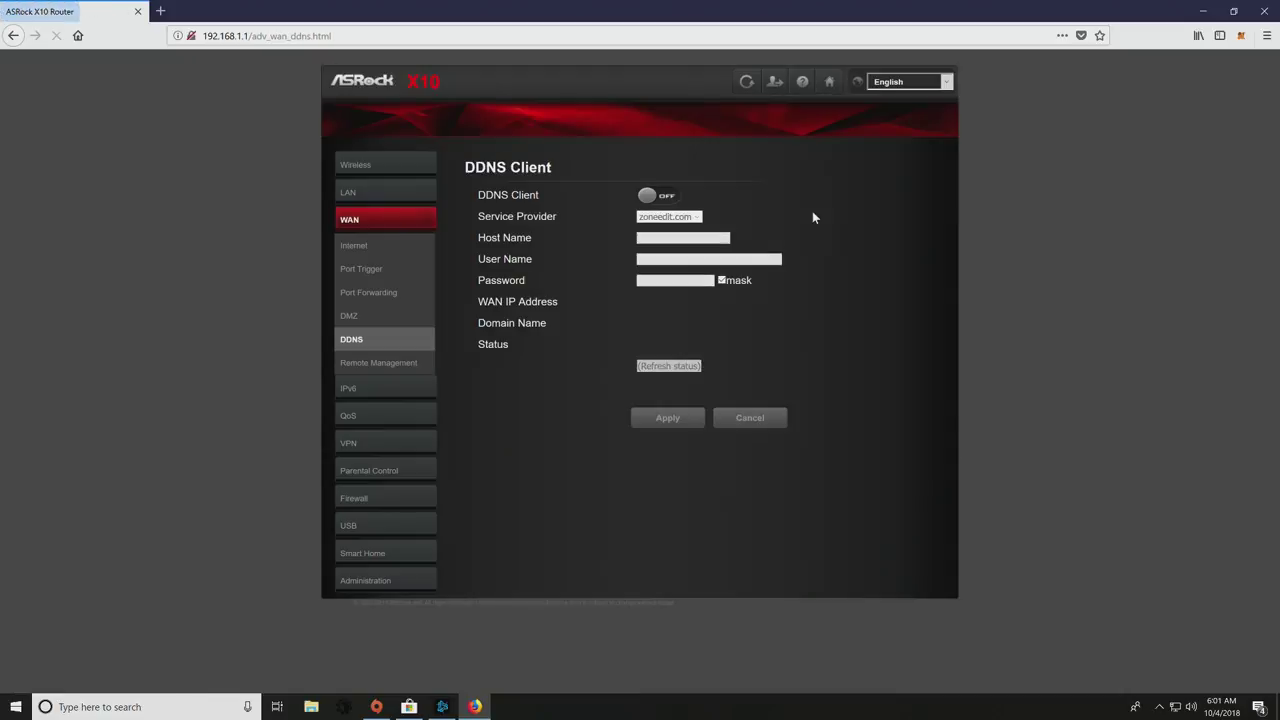
left_click(378, 362)
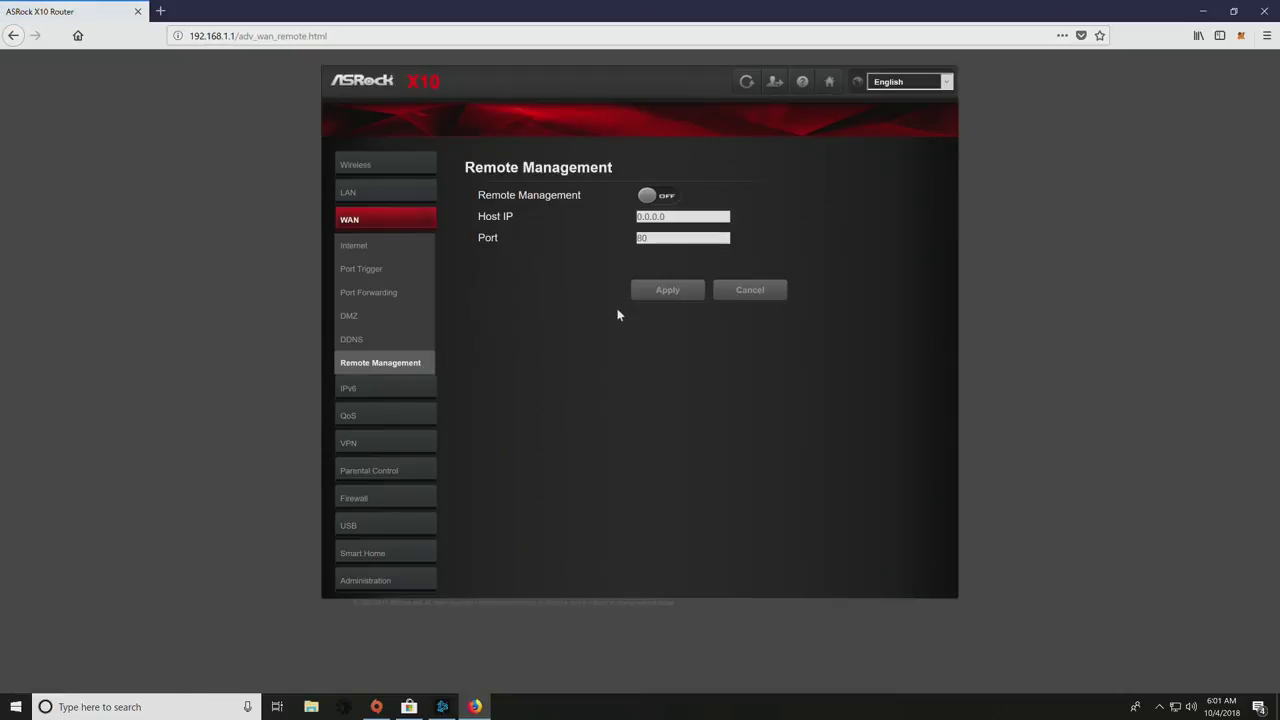
left_click(348, 388)
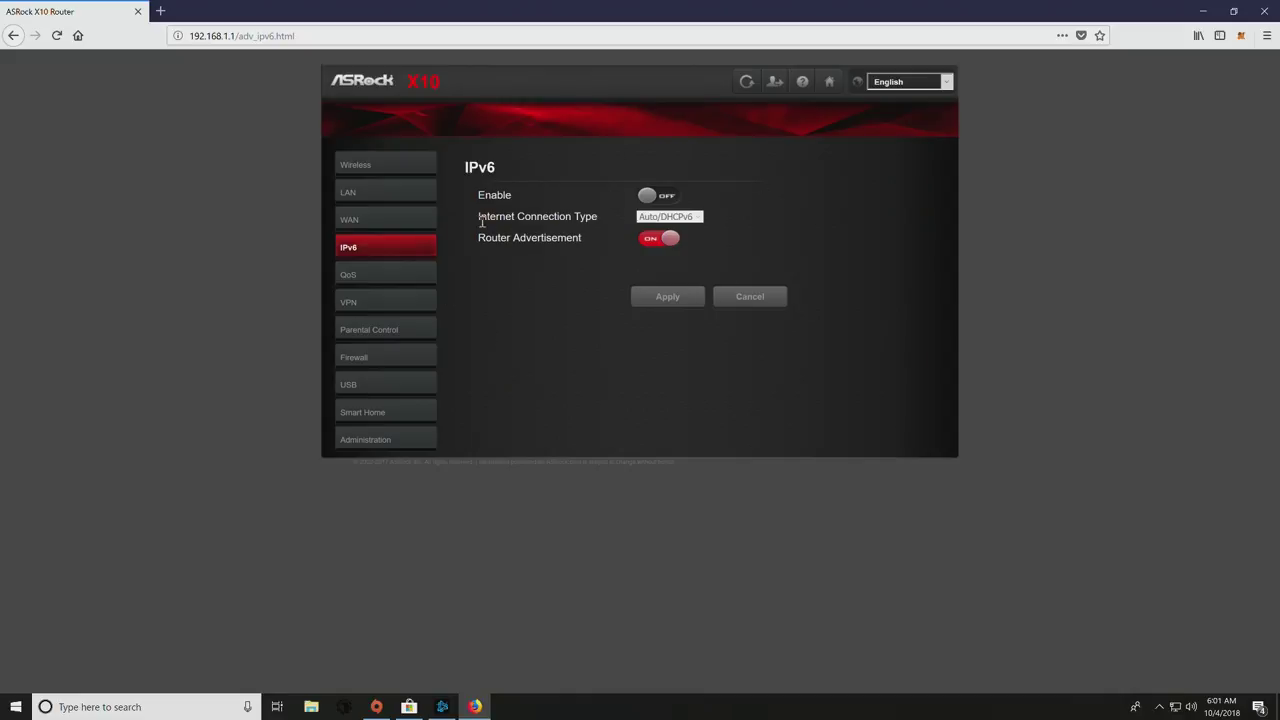
- Review the QoS page and the L2TP/IPSec and OpenVPN Server VPN settings
left_click(369, 274)
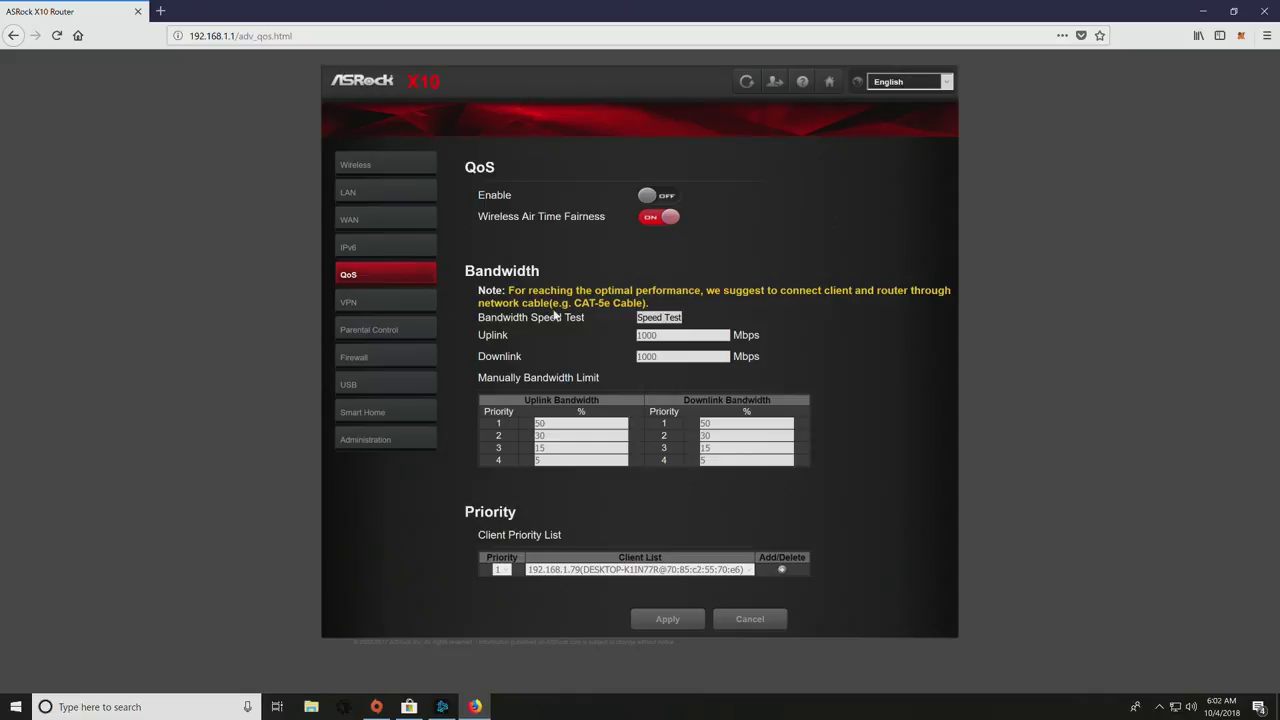
left_click(383, 307)
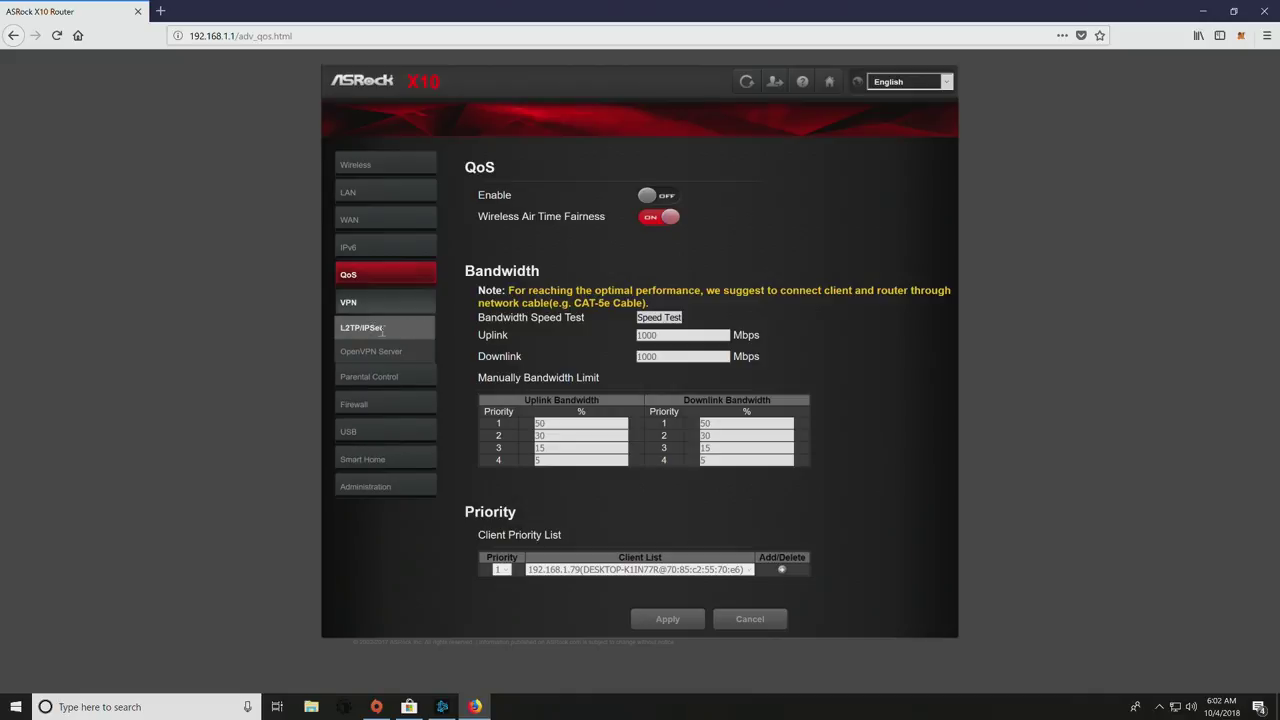
left_click(378, 338)
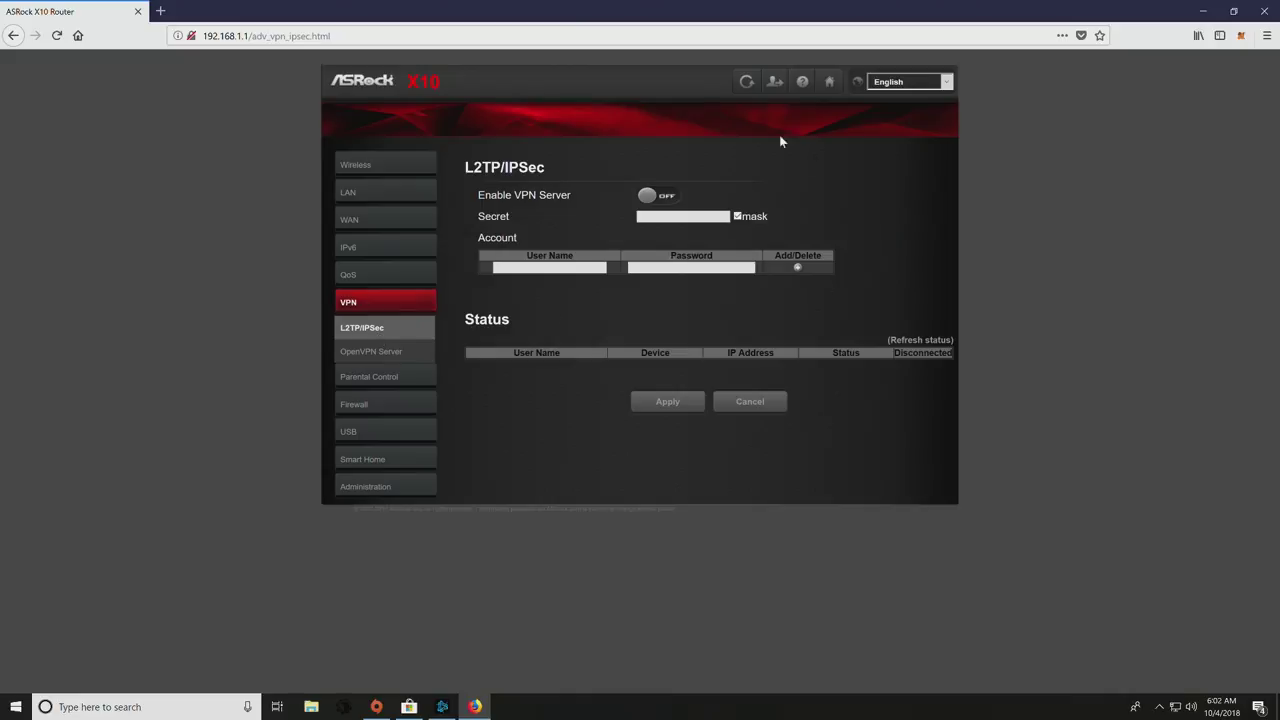
left_click(369, 354)
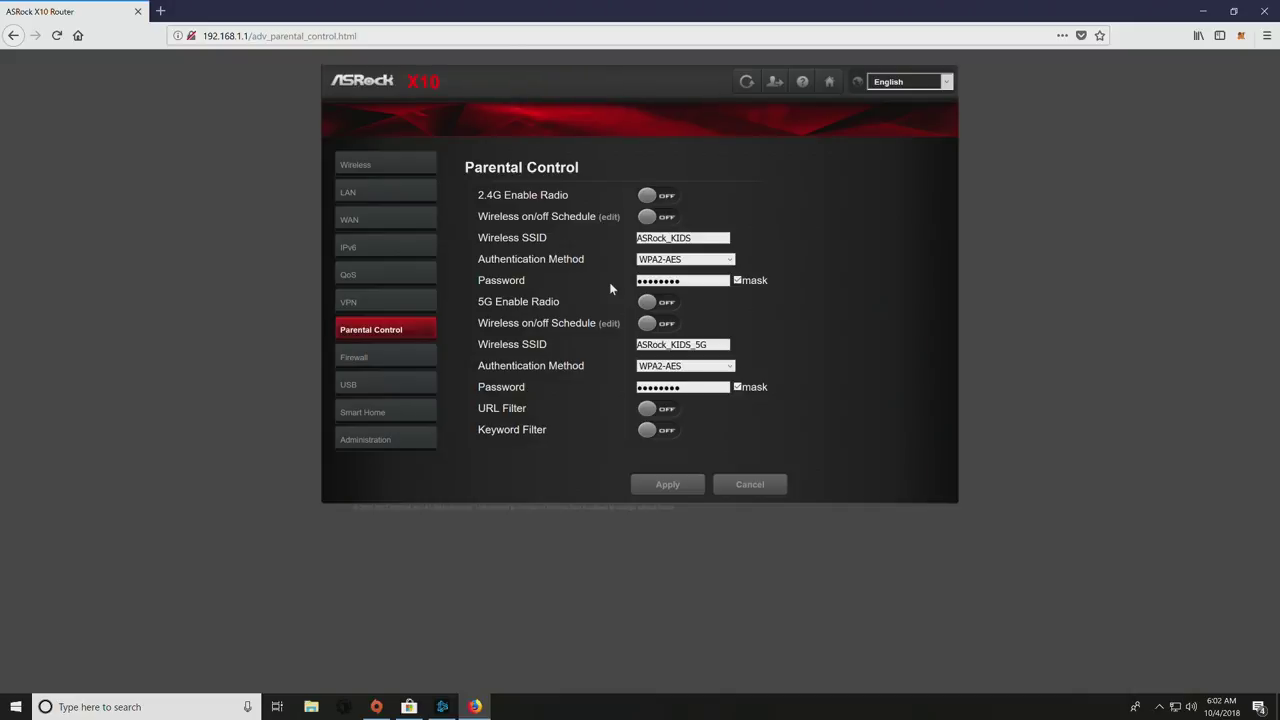
- Highlight the ASRock_KIDS network name on Parental Control, then move on to Firewall settings
left_click_drag(707, 237, 615, 237)
left_click(840, 230)
left_click(403, 360)
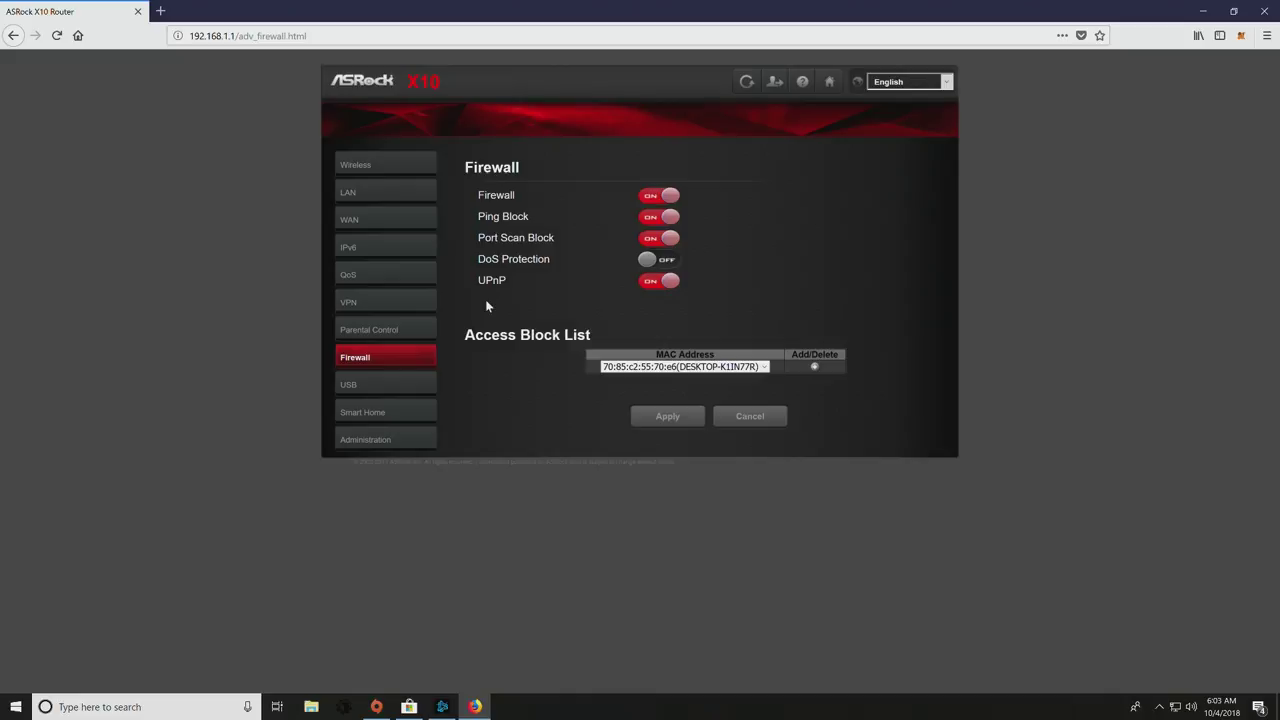
- View the USB storage and media server page, then Smart Home sensors, declining the login save
left_click(406, 390)
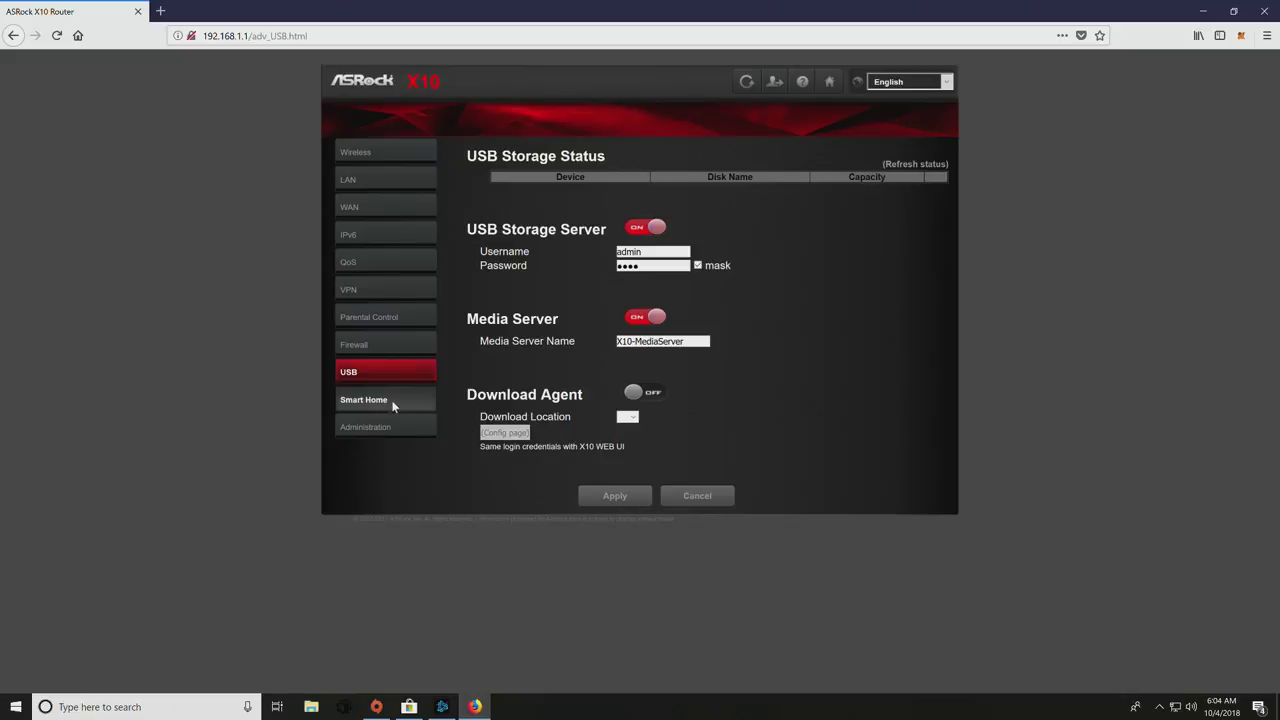
left_click(394, 402)
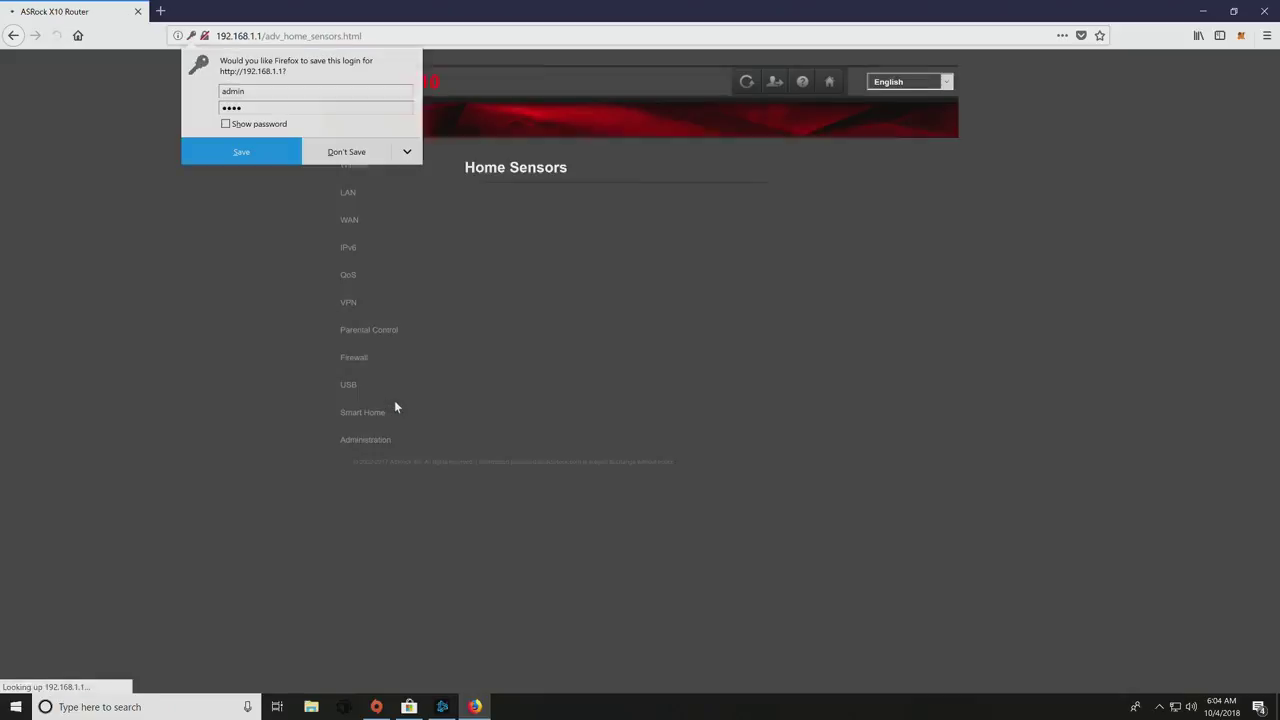
left_click(346, 152)
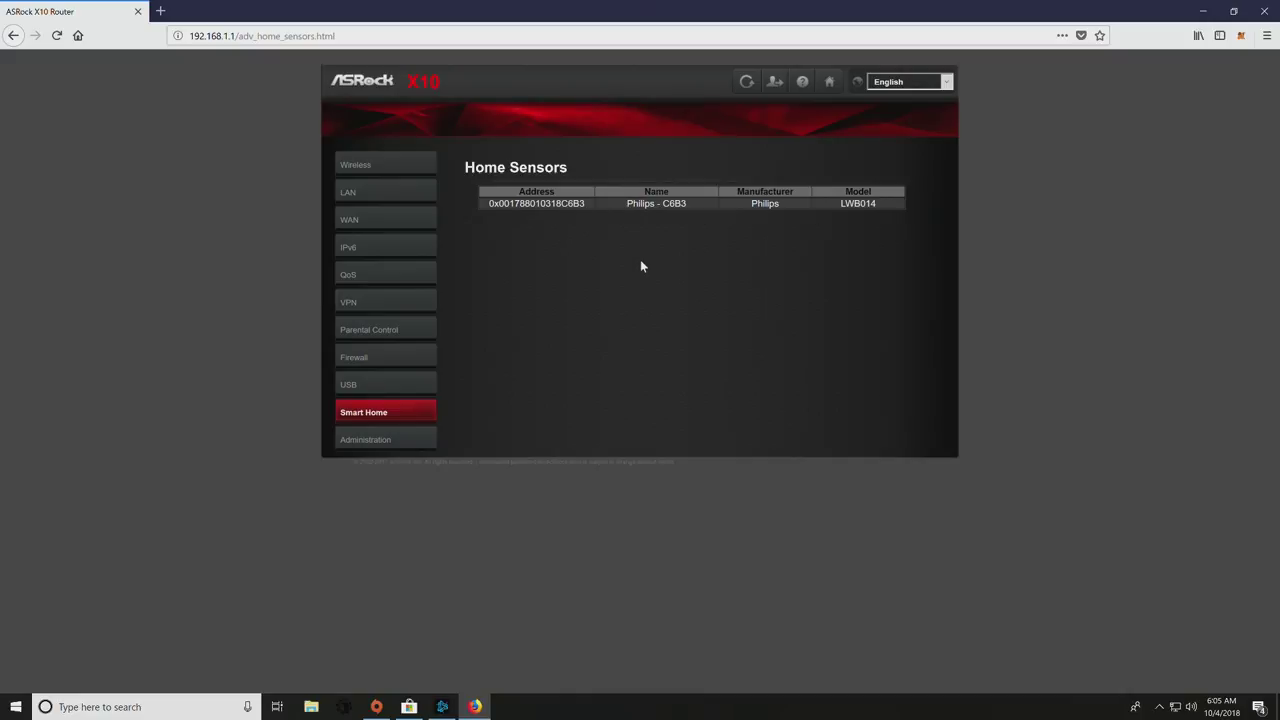
- Visit Router Panel, Operation Mode, Change Password, Firmware Upgrade, Self-Healing, Restore/Save and System Log, ending on Router Panel
left_click(389, 437)
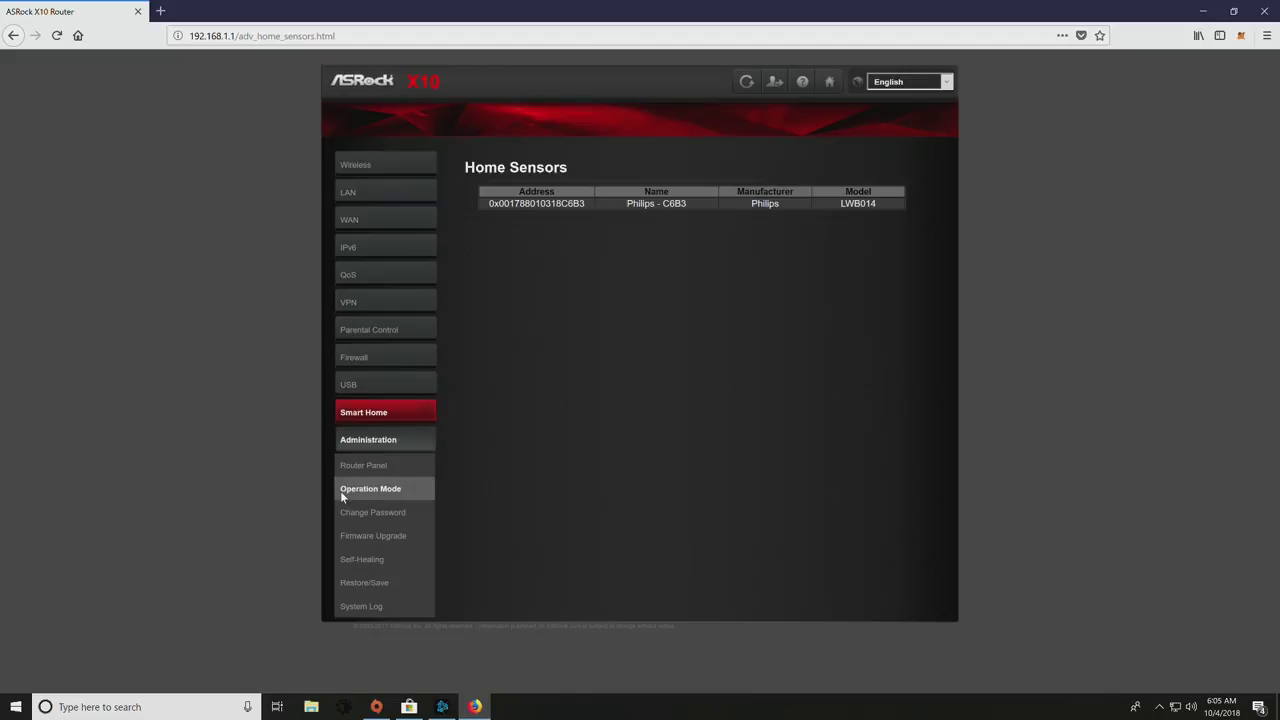
left_click(388, 470)
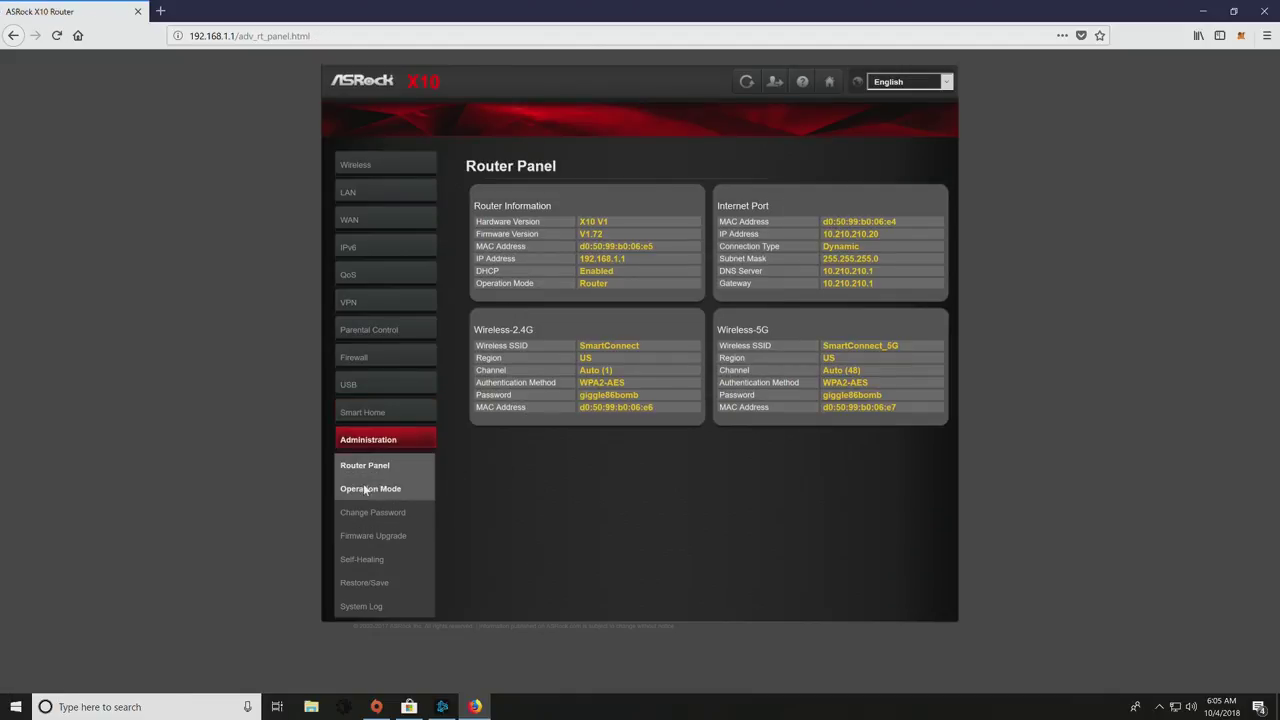
left_click(372, 489)
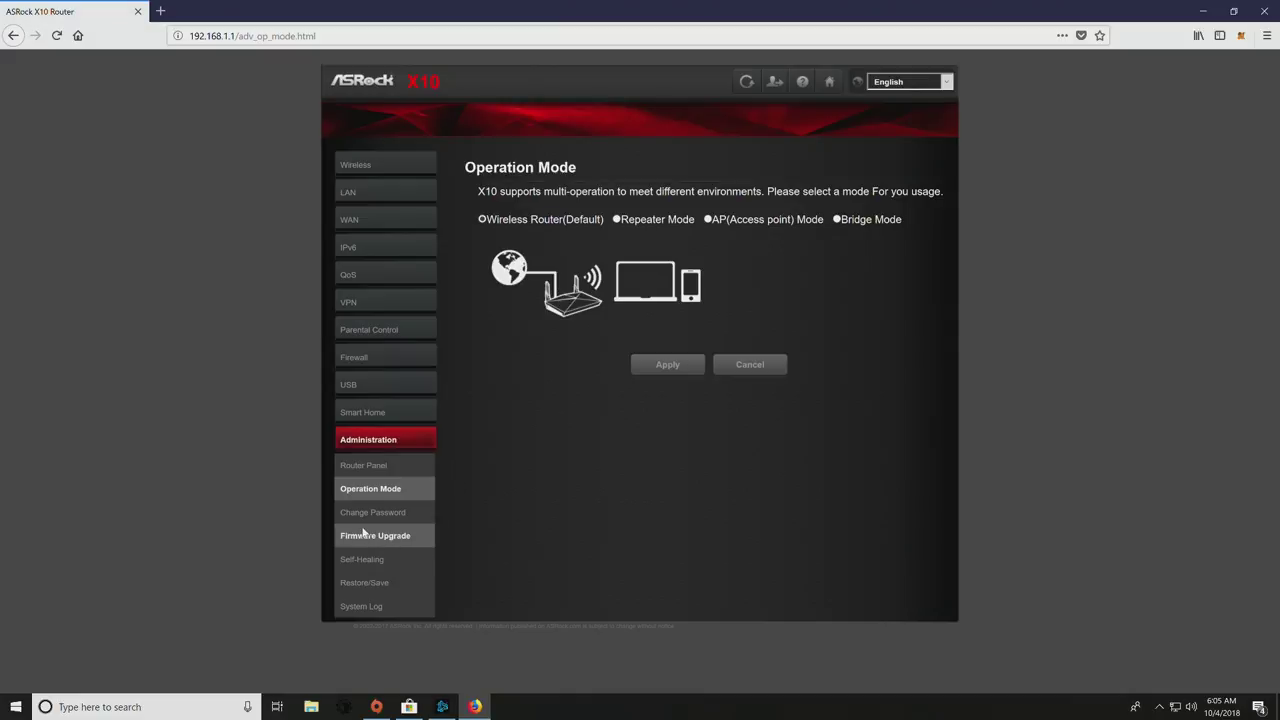
left_click(410, 512)
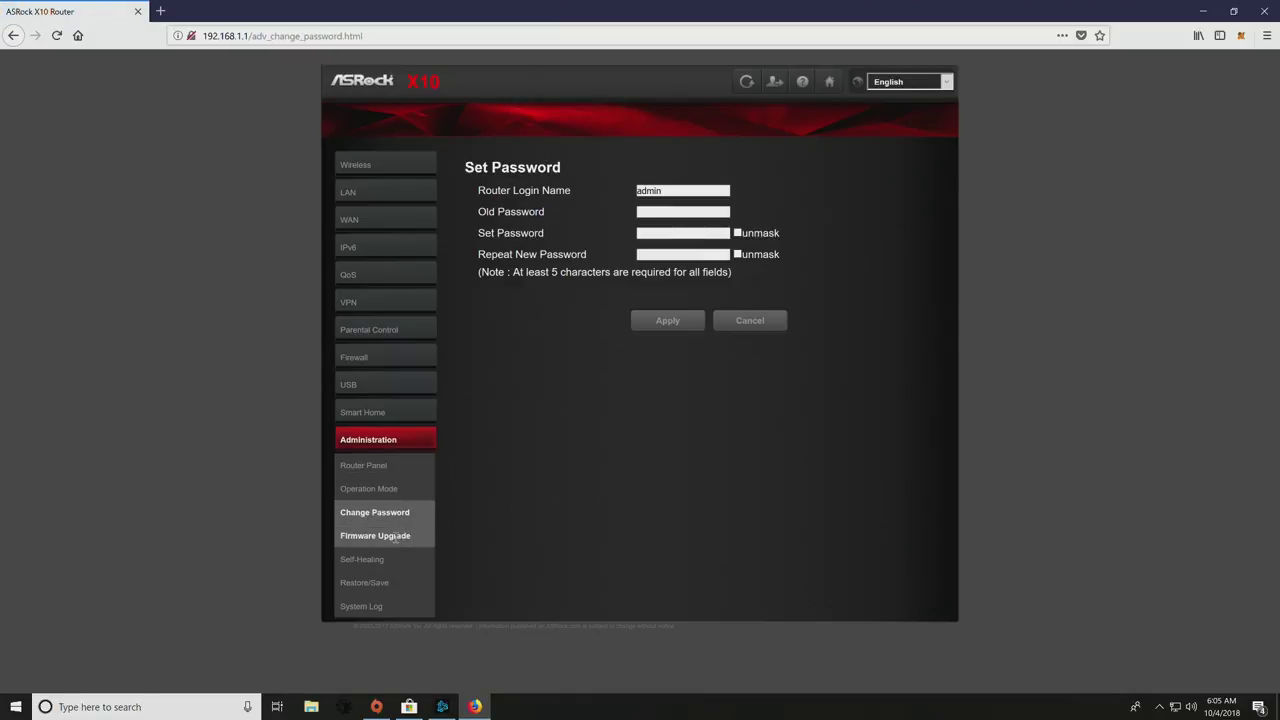
left_click(403, 535)
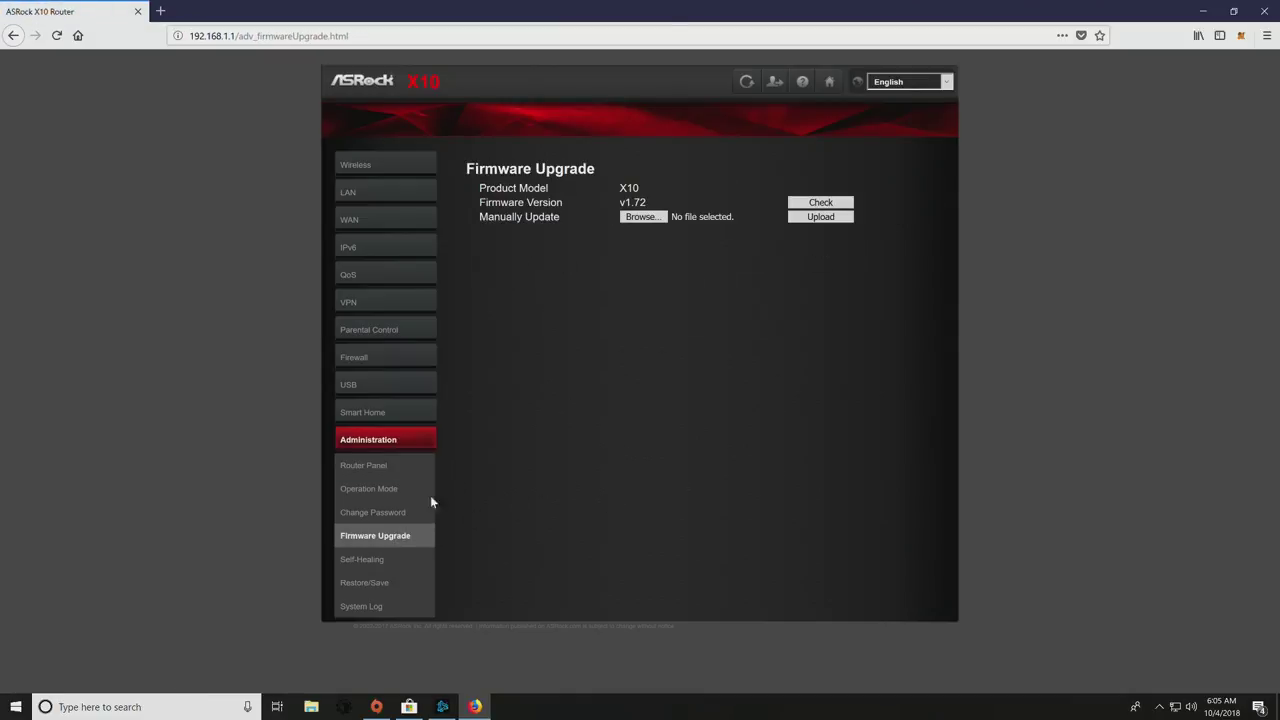
left_click(405, 582)
left_click(400, 559)
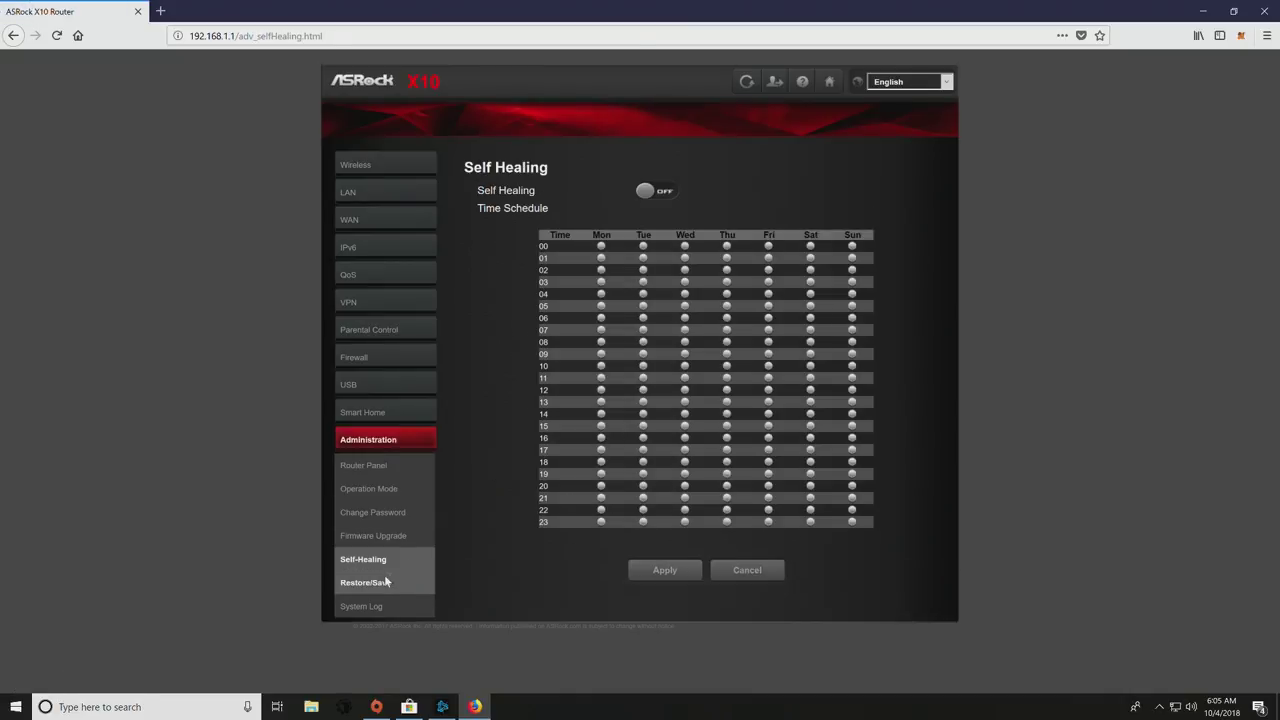
left_click(378, 583)
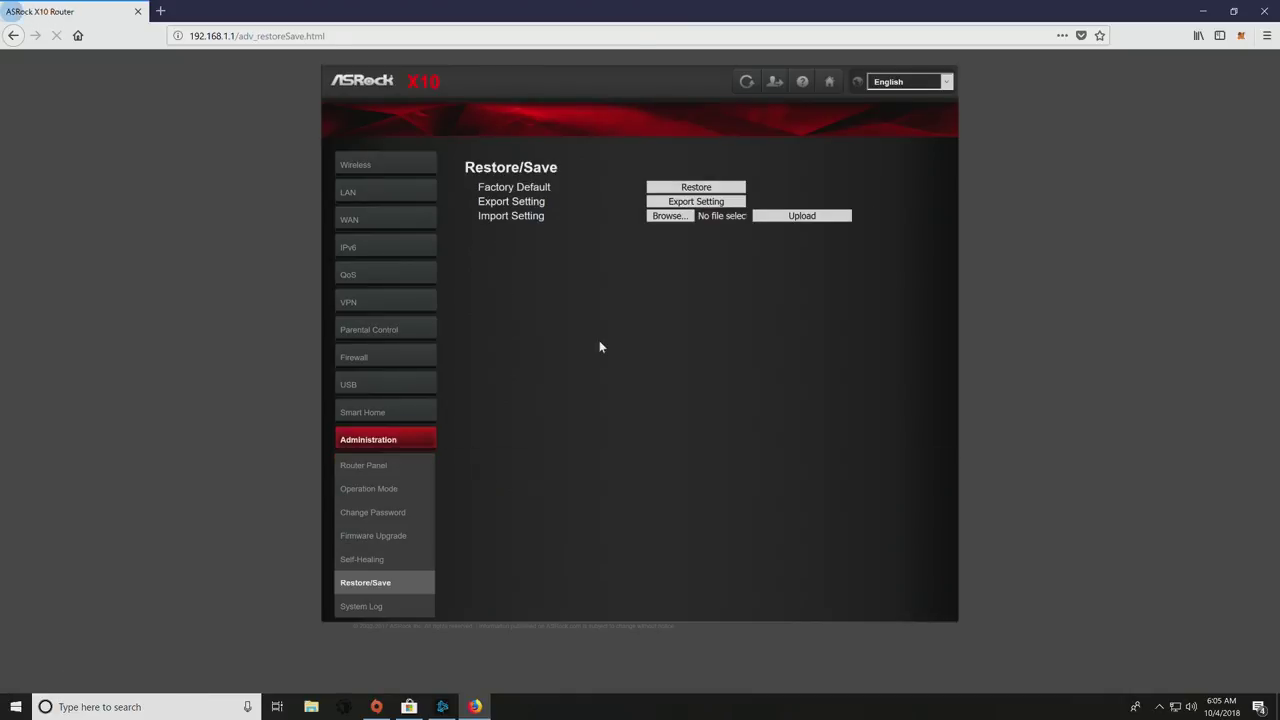
left_click(372, 606)
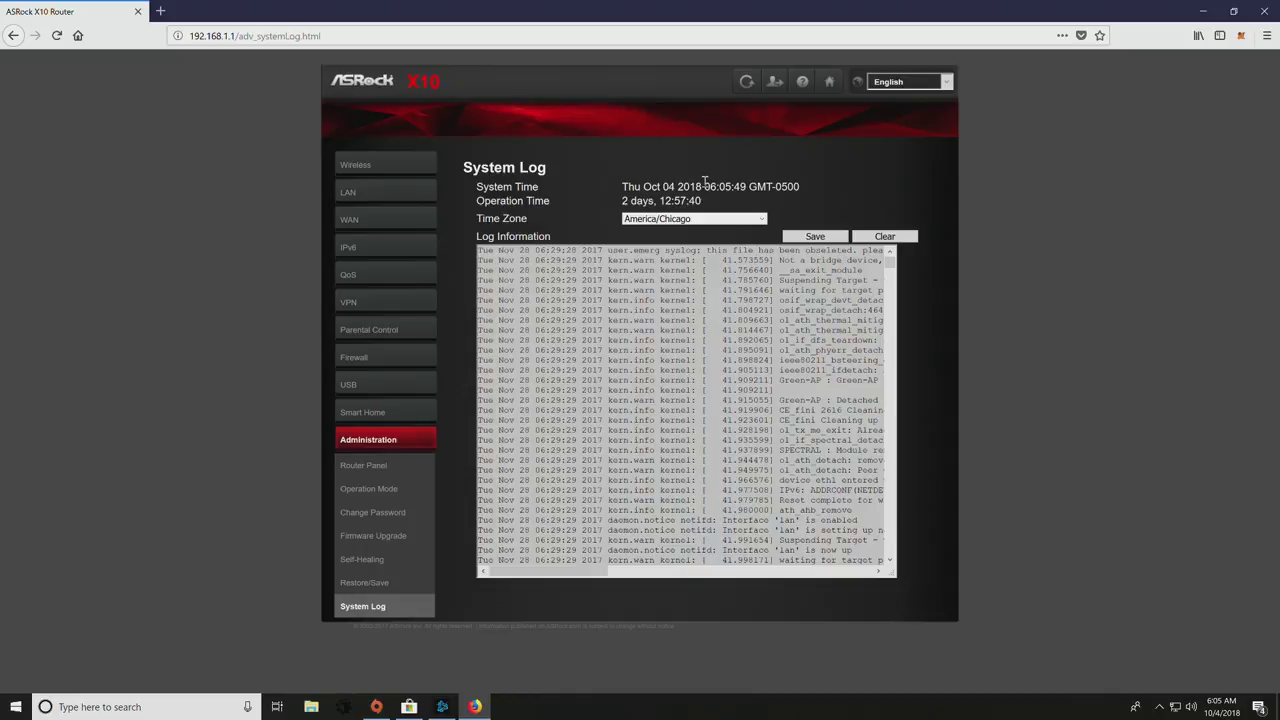
left_click(365, 465)
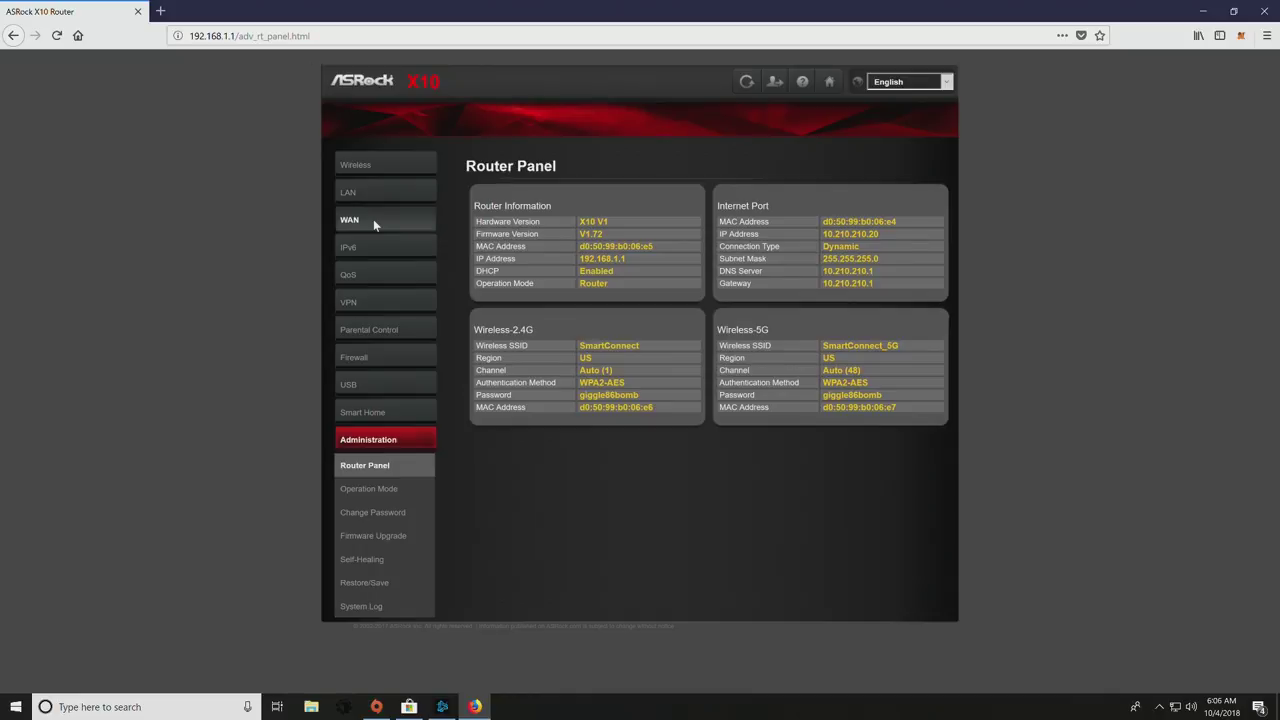